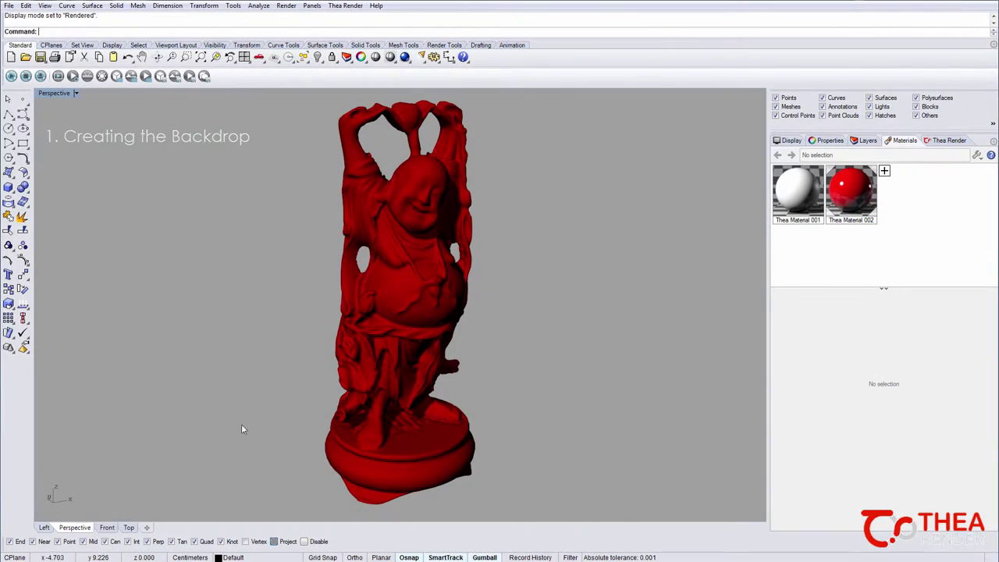
- In the Left view, draw a polyline floor line rising into a sloped wall beside the statue
click(44, 528)
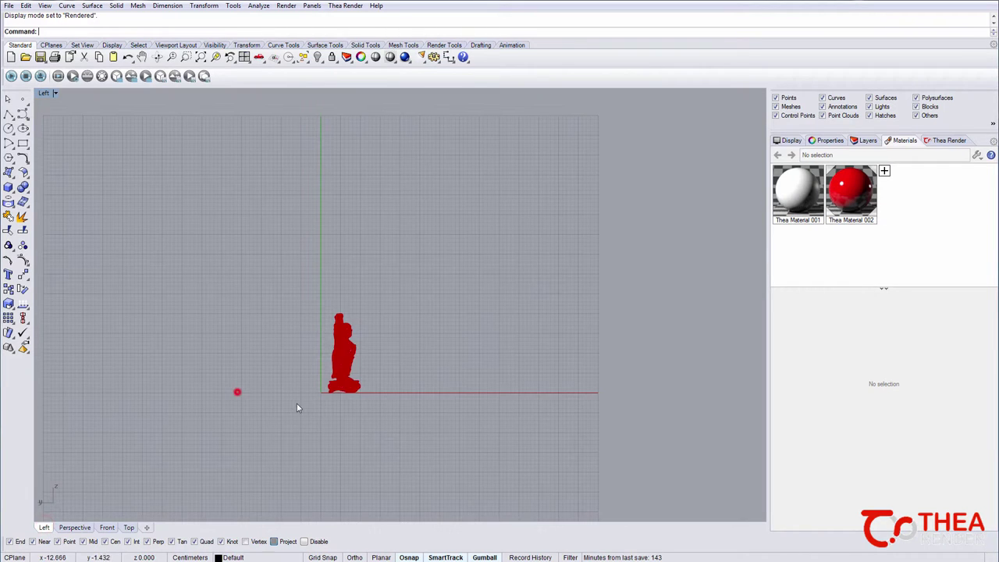
right_drag(297, 404, 316, 370)
text(Polyline)
key(Return)
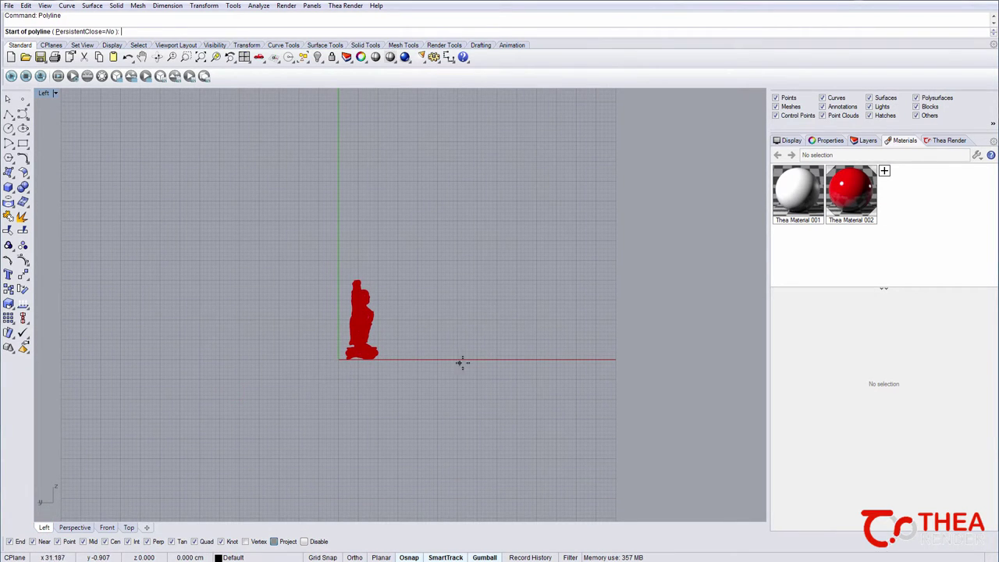
click(480, 361)
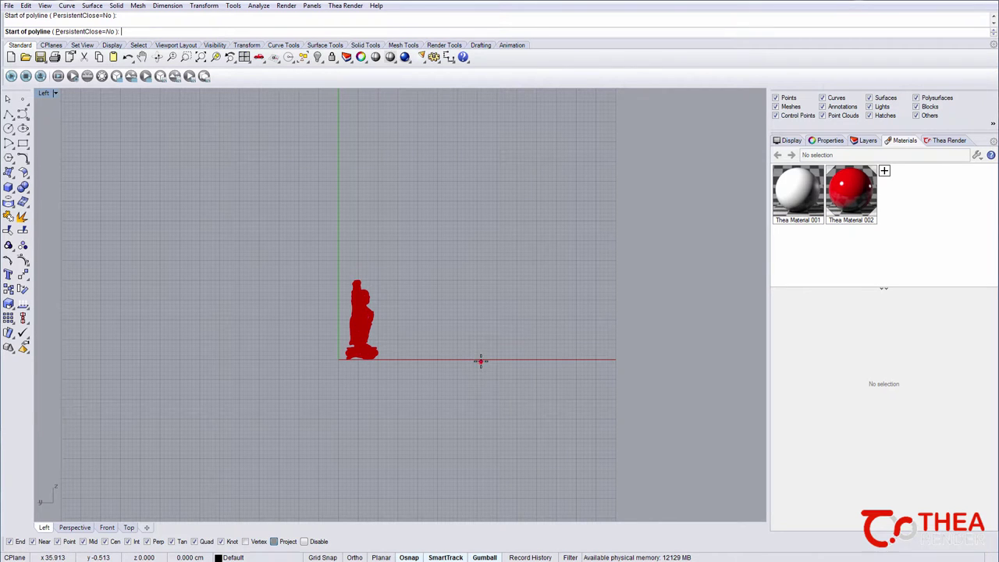
click(289, 360)
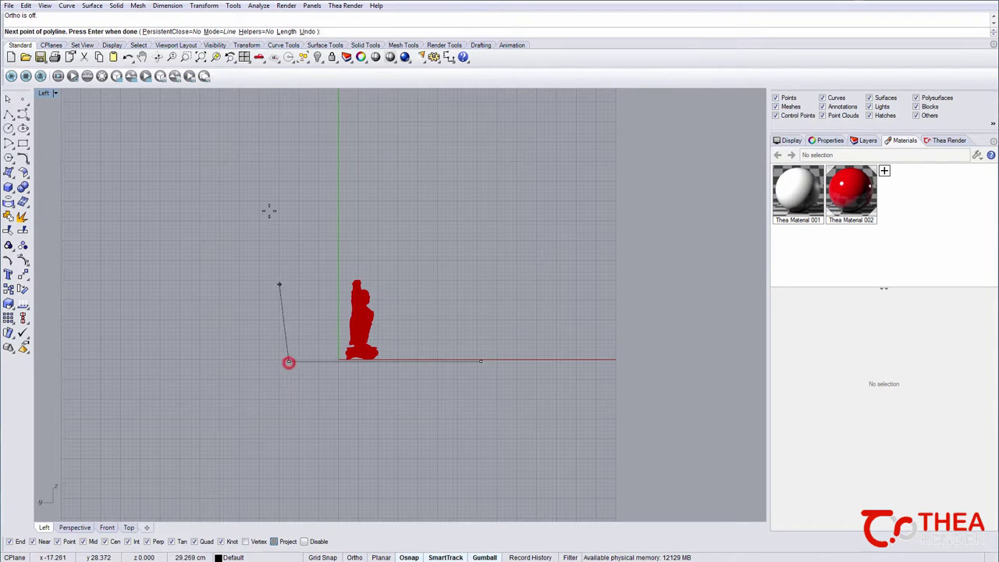
click(247, 115)
key(Return)
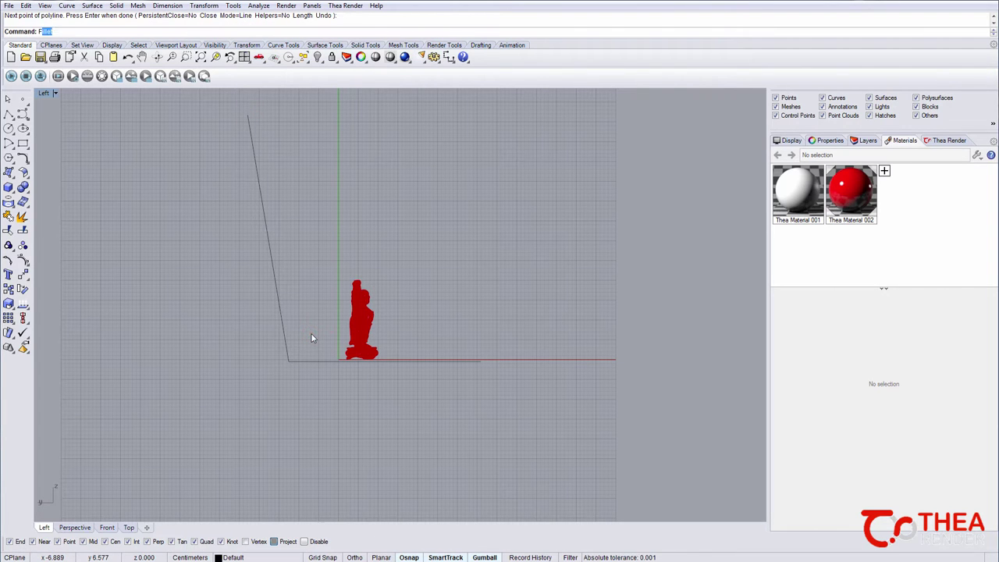
- Fillet the corner between the sloped wall and floor line with radius 10
text(Fil)
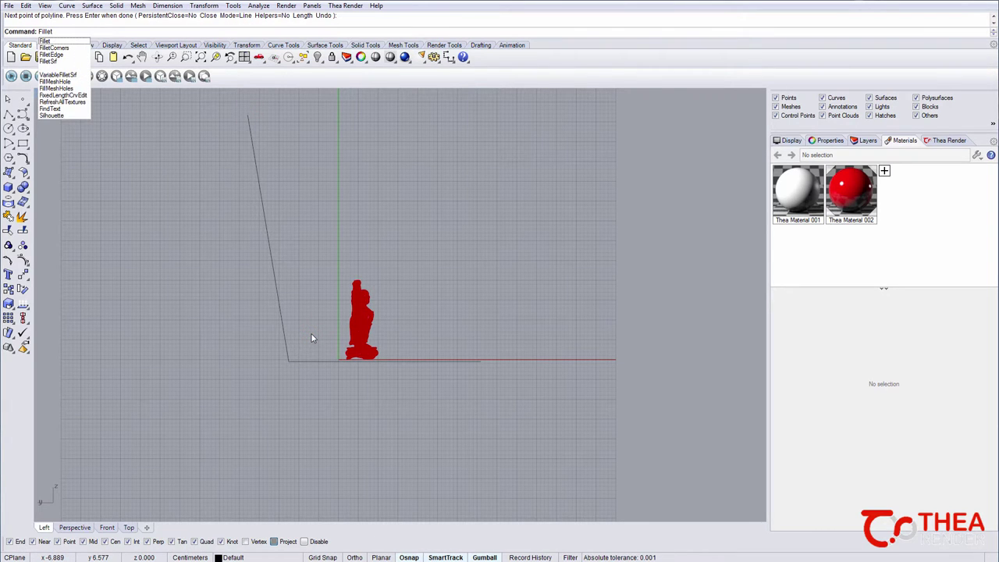
key(Return)
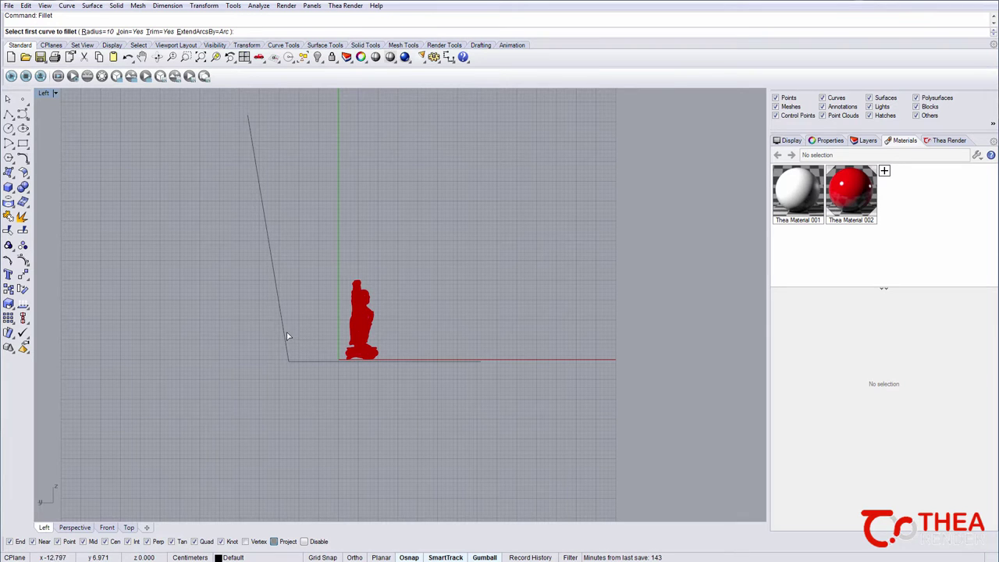
click(286, 334)
click(319, 362)
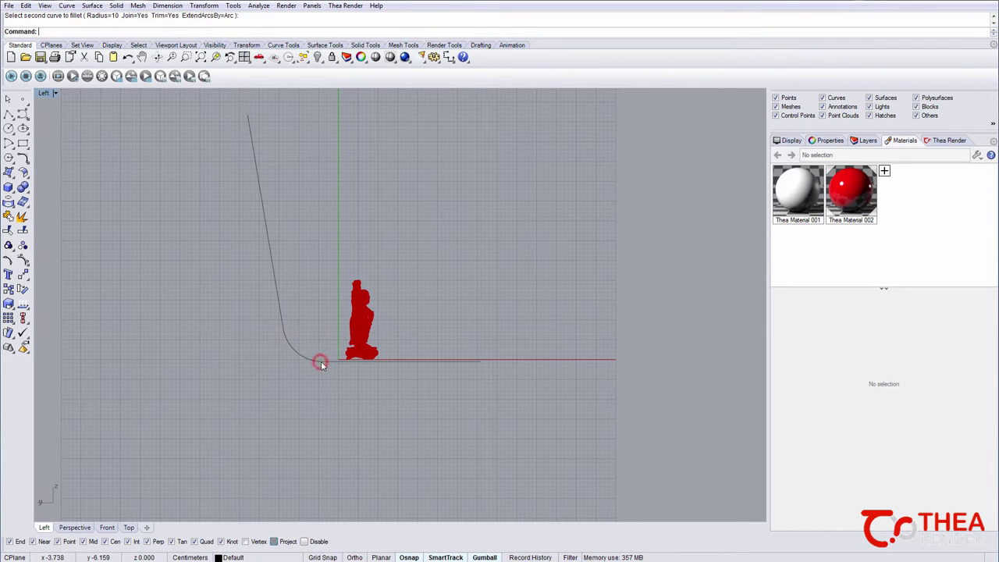
- Move the filleted profile onto the statue's base and slide it slightly right
click(290, 359)
scroll(371, 362, up, 6)
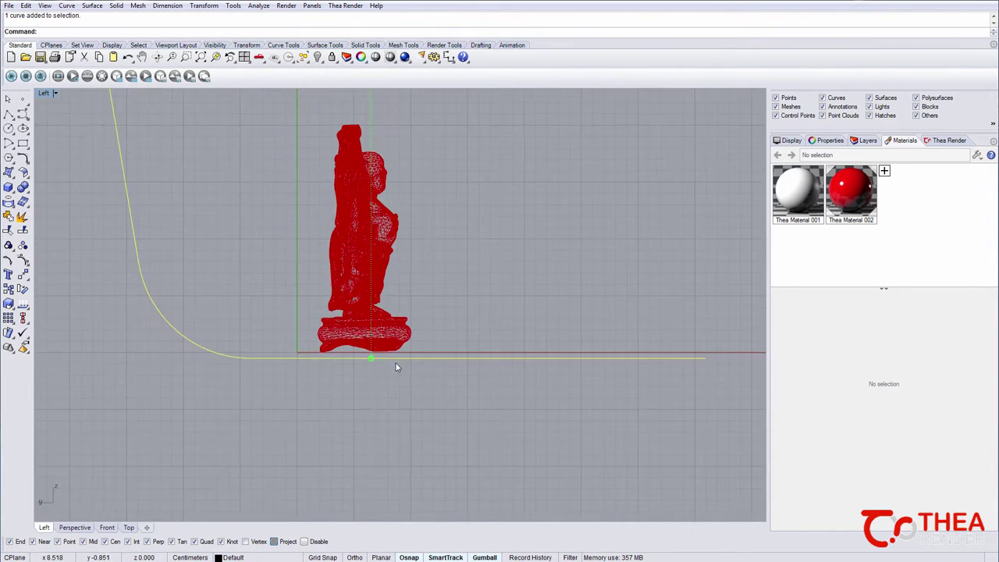
text(move)
key(Return)
click(401, 446)
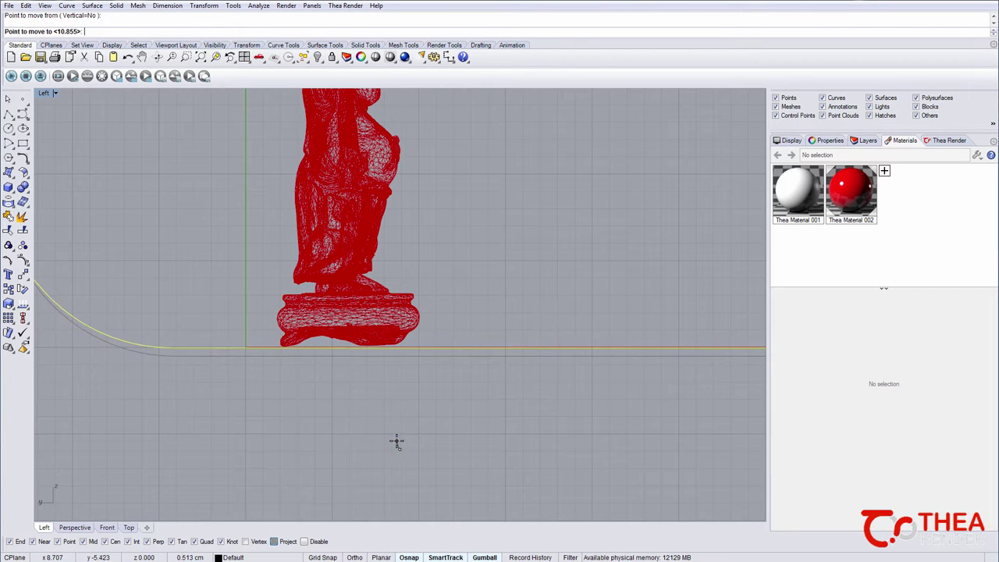
click(396, 441)
scroll(396, 441, down, 4)
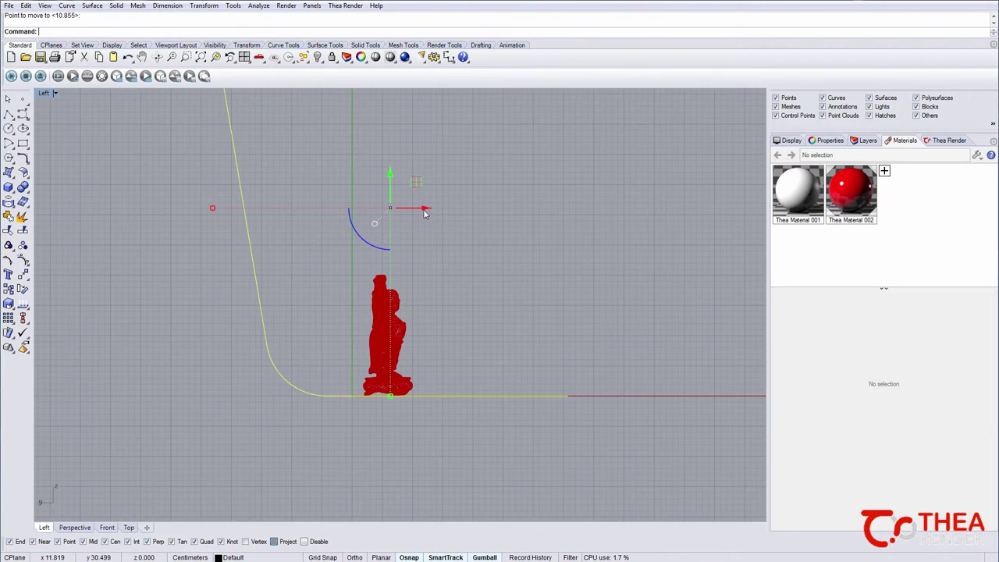
drag(427, 211, 437, 210)
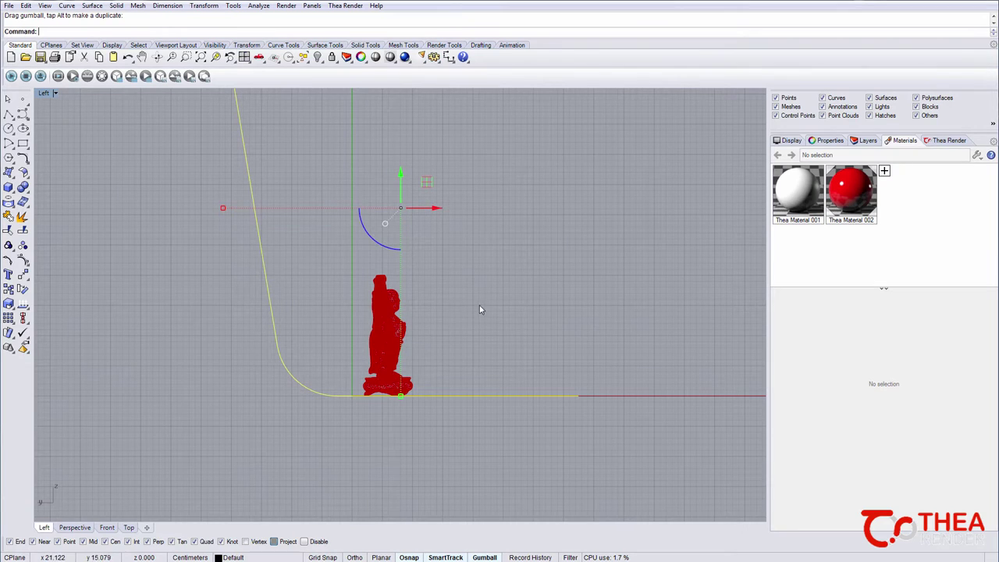
- Switch to the Perspective view with the profile curve deselected
click(75, 528)
click(256, 387)
scroll(323, 288, down, 3)
scroll(326, 290, down, 4)
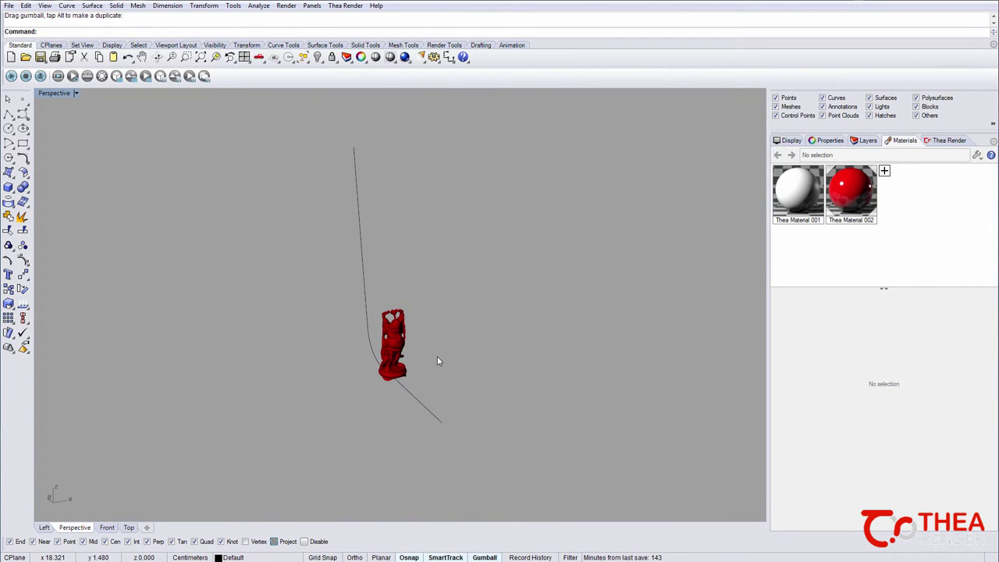
- Extrude the profile curve sideways to form the wide curved backdrop surface
text(ExtrudeCrv)
key(Return)
click(359, 238)
key(Return)
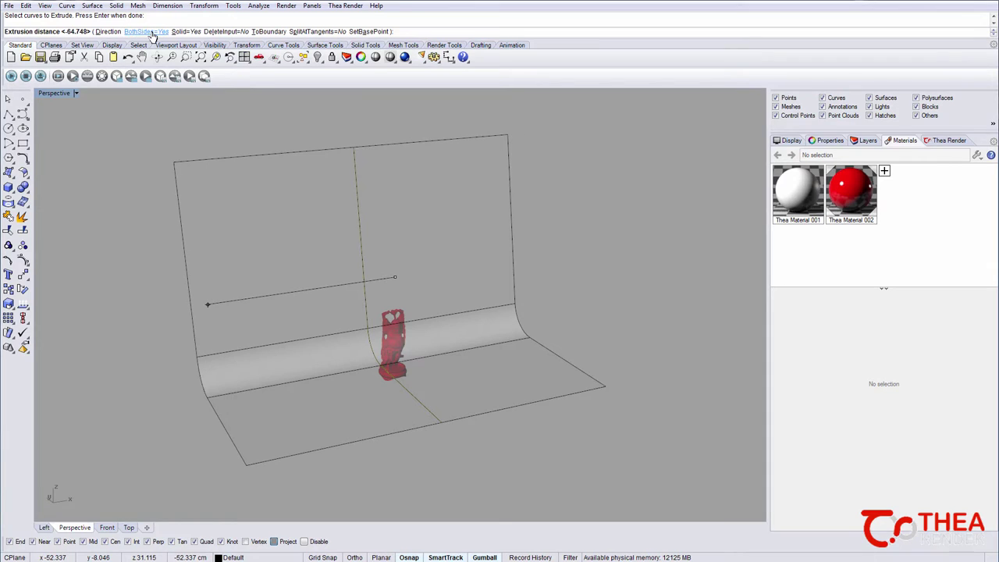
click(172, 215)
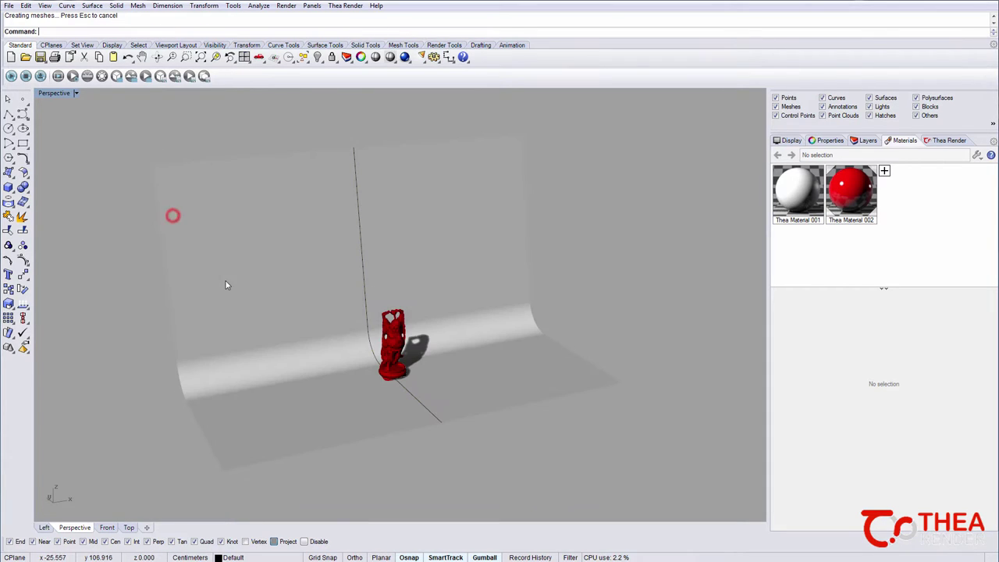
- Set the Perspective viewport to Shaded display and orbit slightly around the backdrop
click(76, 93)
click(114, 139)
right_drag(341, 283, 357, 287)
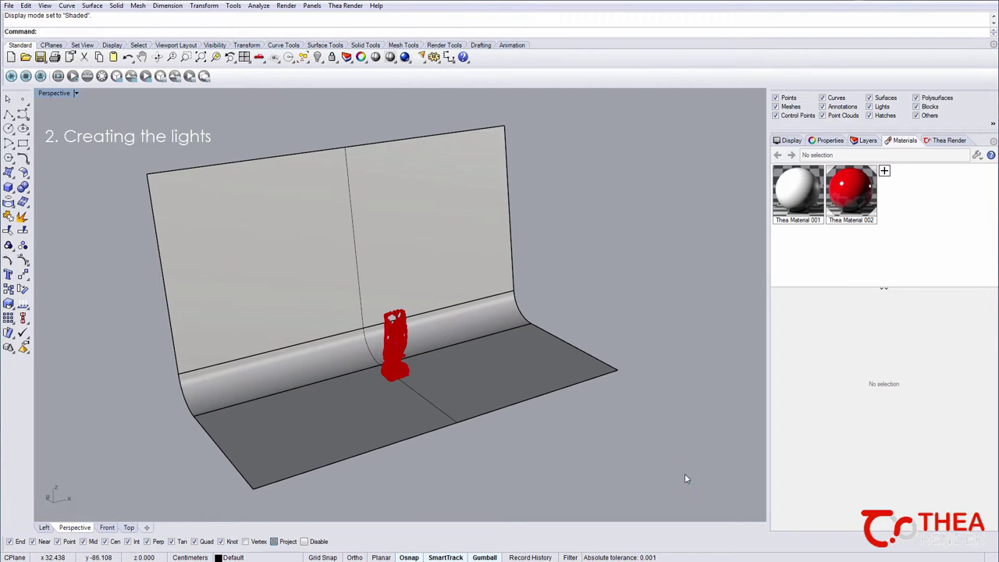
- Switch to the Top view and float the Lights toolbar beside the viewport
click(129, 527)
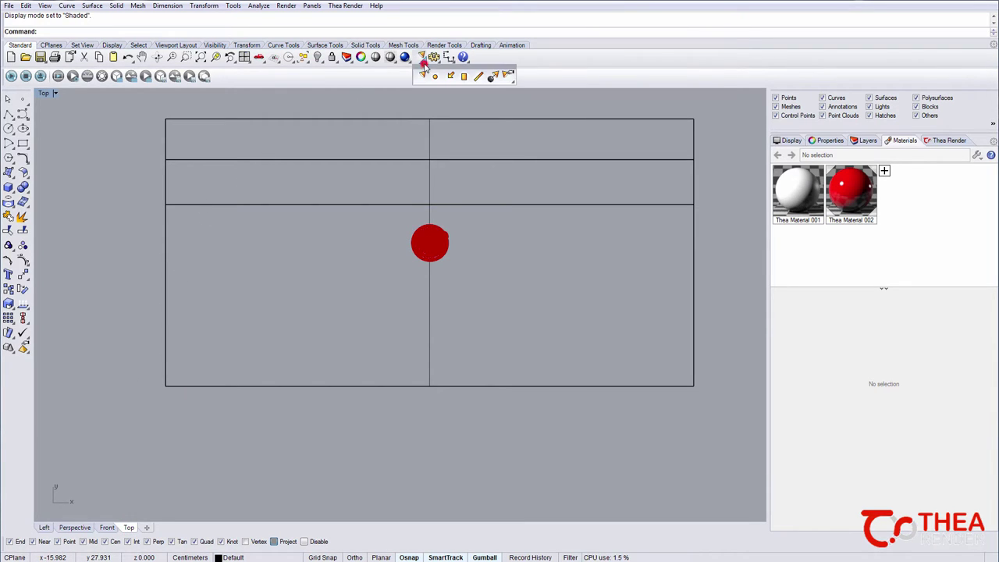
click(420, 56)
drag(437, 62, 59, 173)
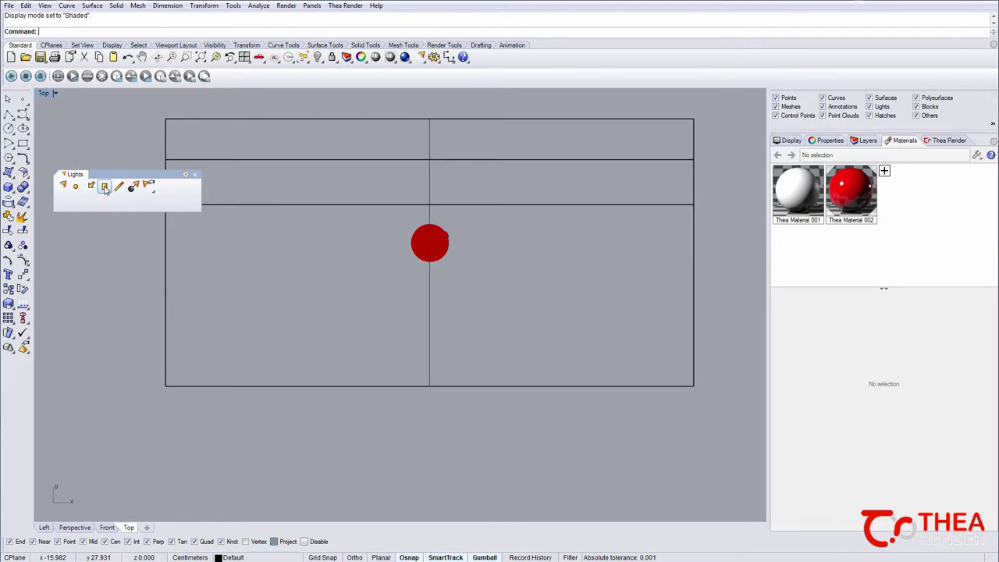
- Draw a roughly 36 by 20 rectangular light around the statue and centre it over it
click(103, 185)
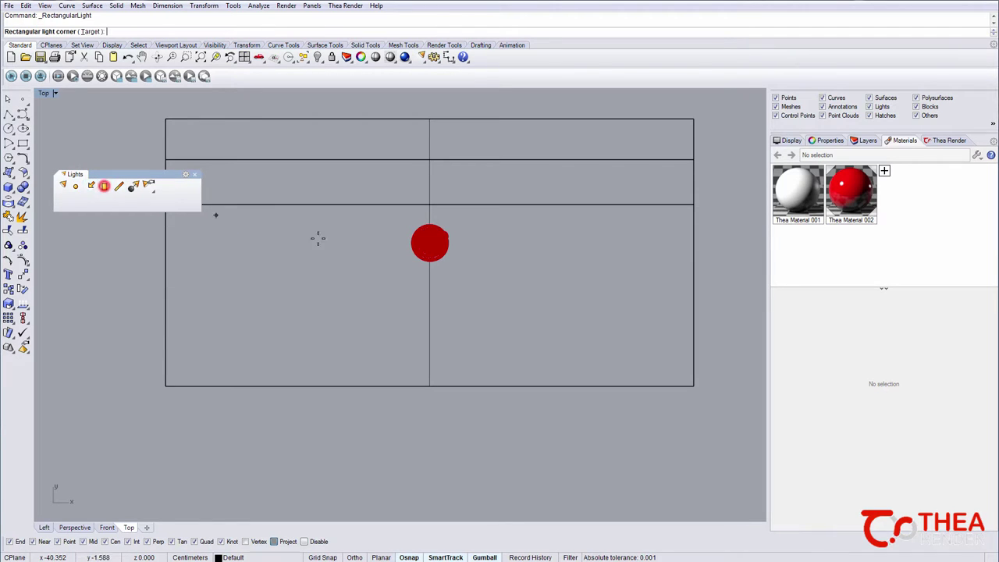
click(344, 288)
key(F8)
click(509, 289)
scroll(509, 289, up, 4)
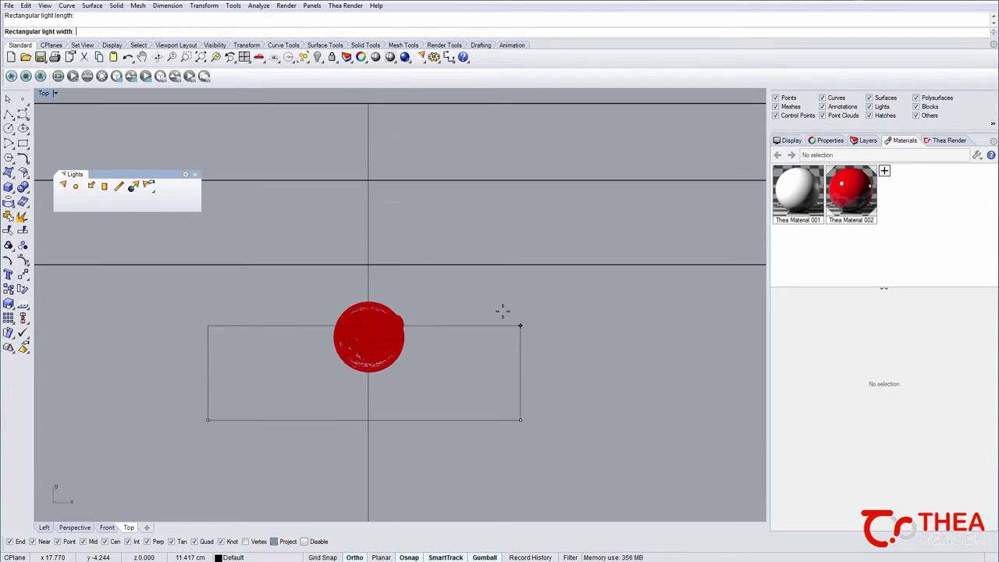
click(527, 250)
click(533, 320)
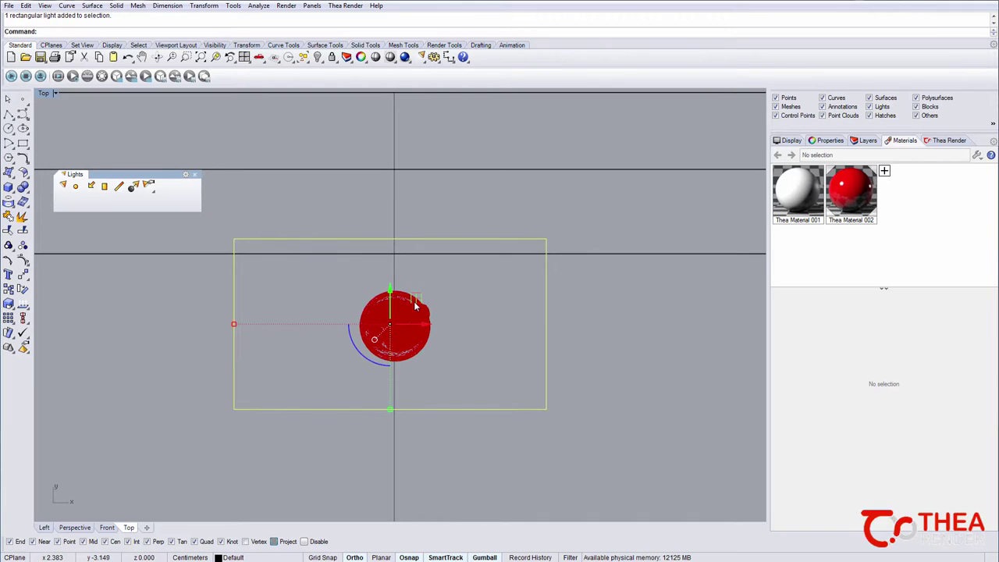
drag(414, 301, 421, 297)
- In the Front view, lift the first light up above the statue
click(107, 528)
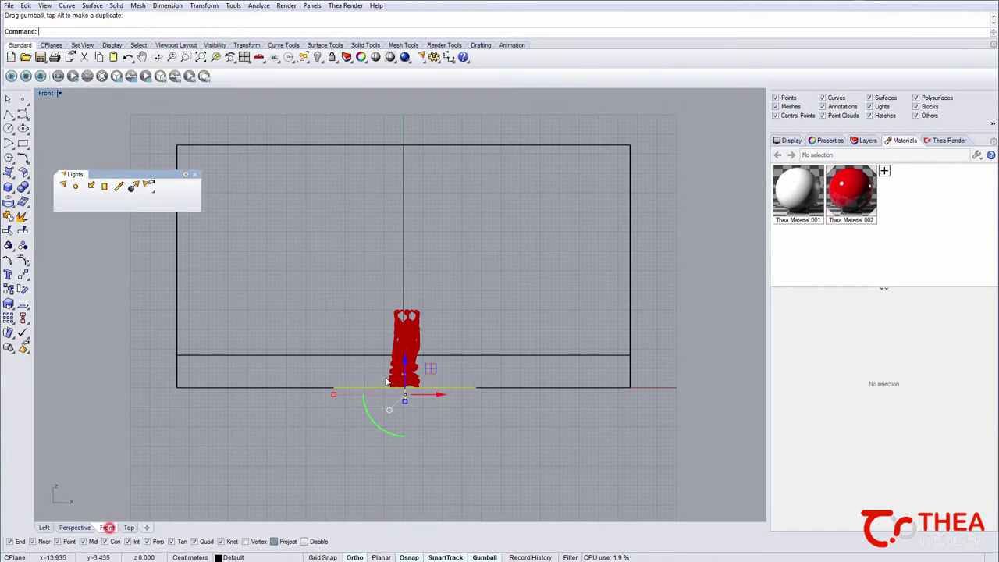
drag(422, 372, 421, 227)
click(457, 234)
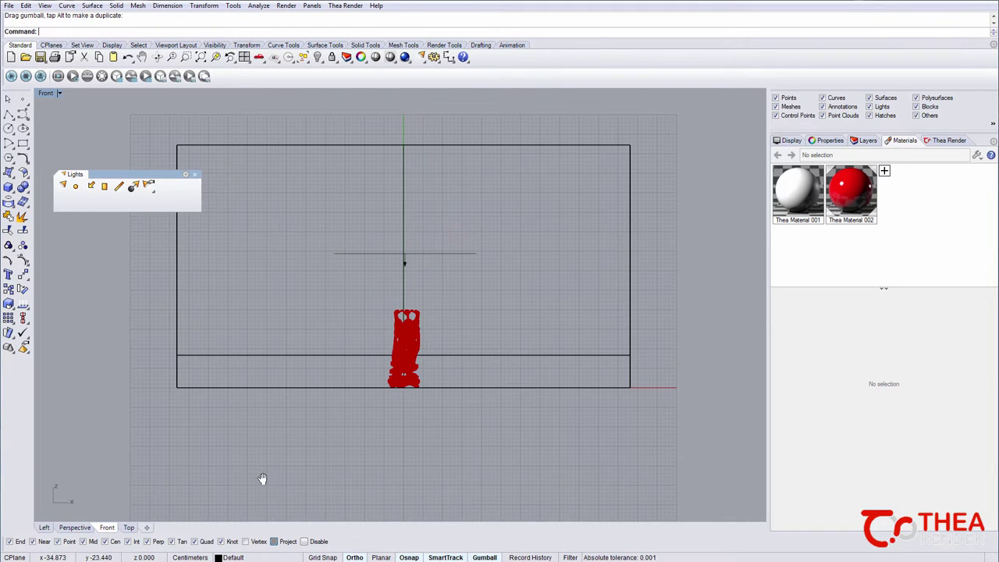
right_drag(156, 312, 148, 310)
- Draw a second, upright rectangular light to the right of the statue
click(106, 187)
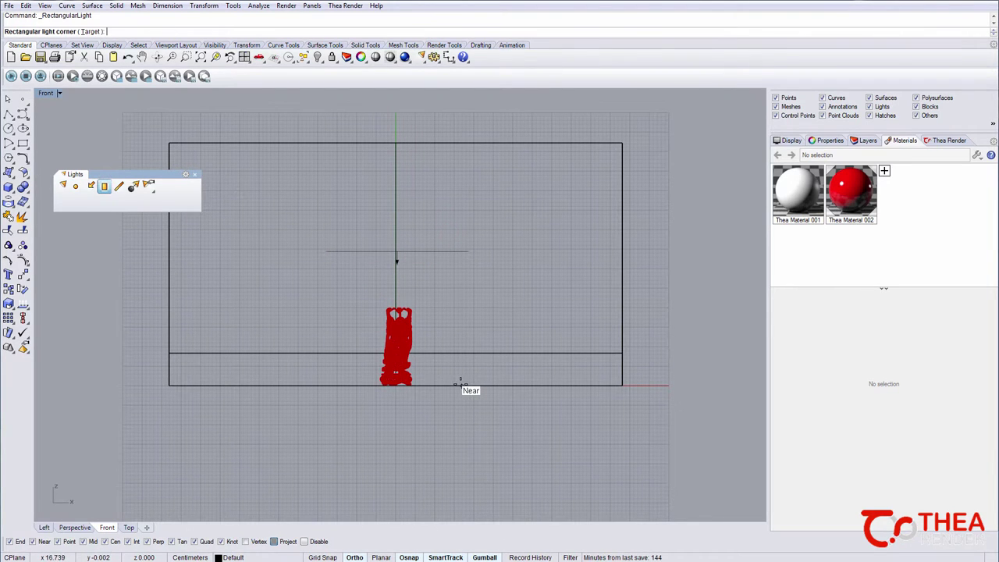
click(458, 385)
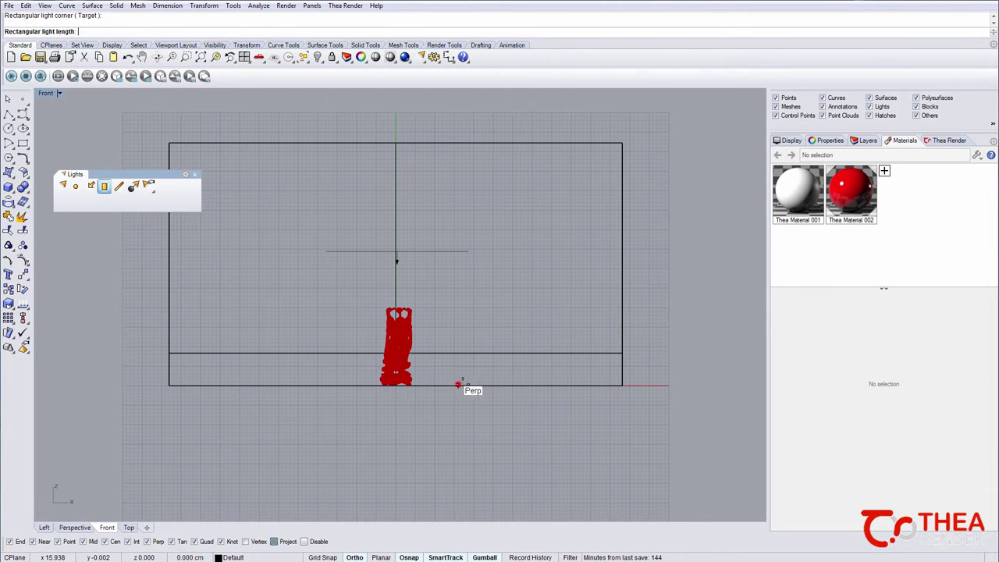
click(512, 385)
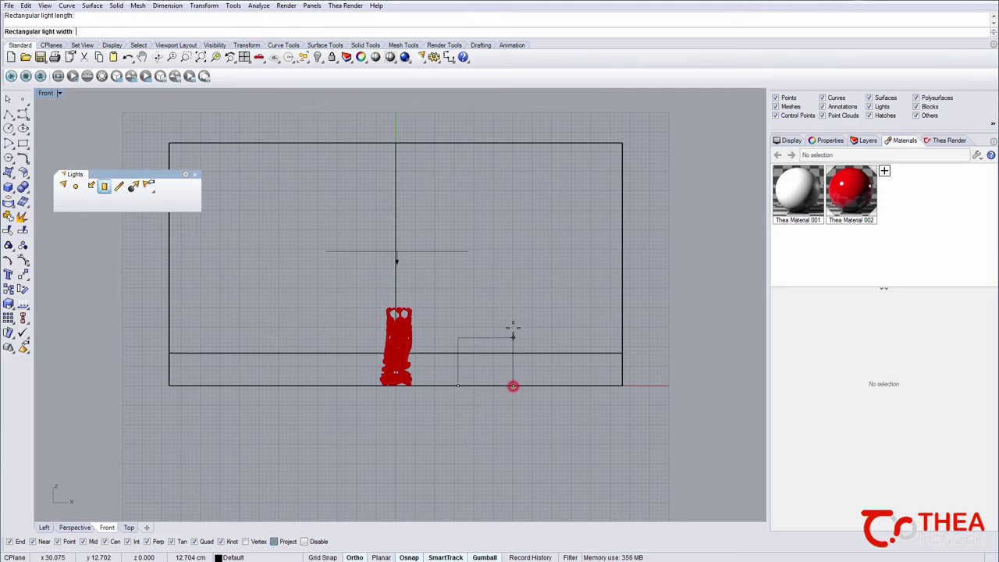
click(513, 272)
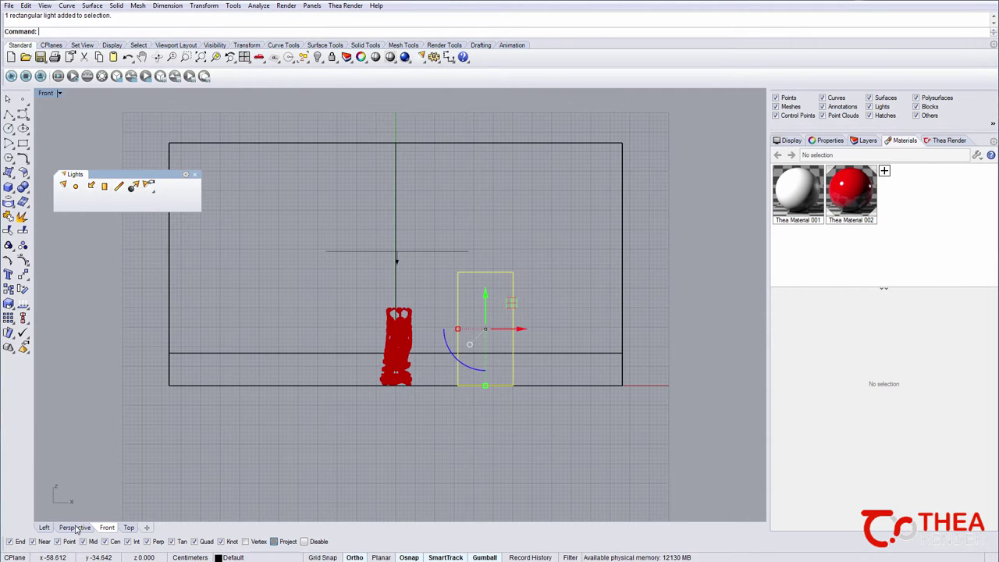
- In the Top view, rotate the second light 90° and move it to the statue's front-right
click(126, 528)
right_drag(518, 351, 475, 343)
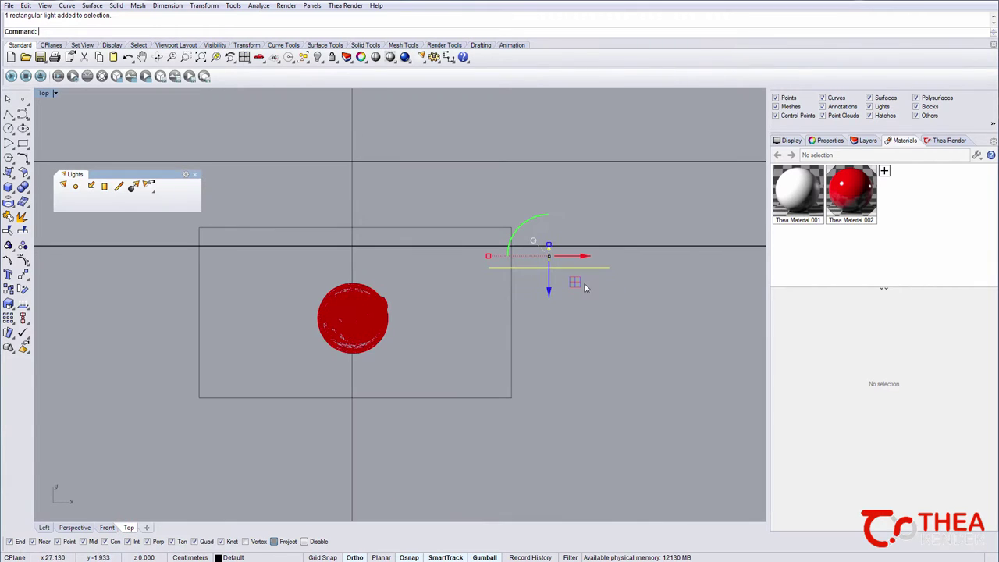
click(512, 239)
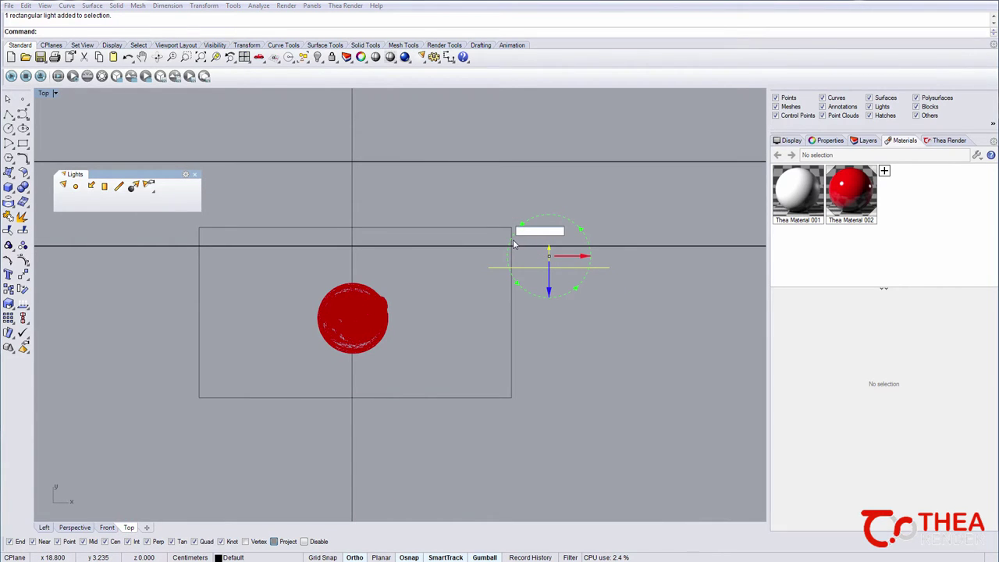
text(90)
key(Return)
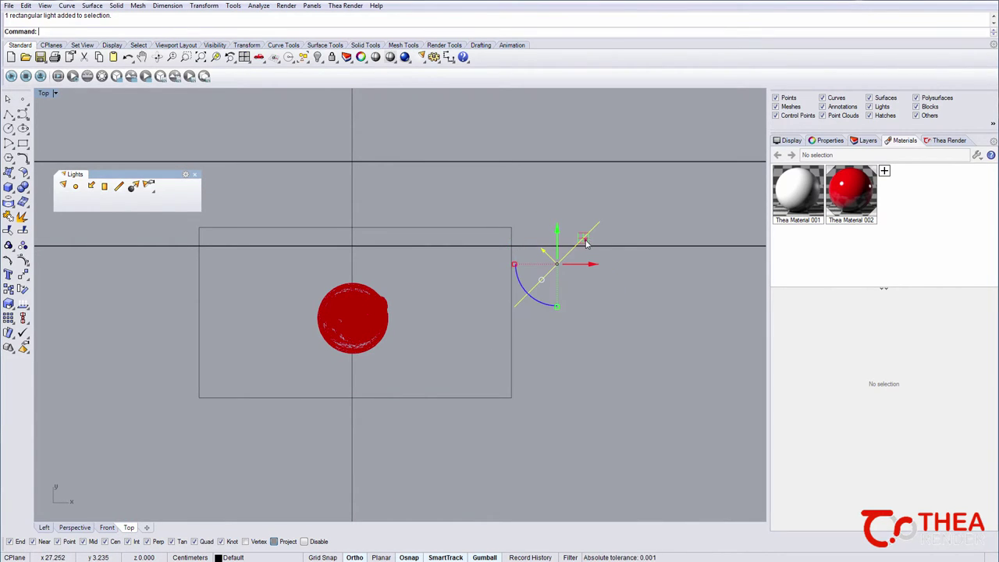
drag(585, 244, 541, 430)
- Mirror the light to the statue's left, rotate the copy 45° and reposition it
scroll(562, 385, down, 5)
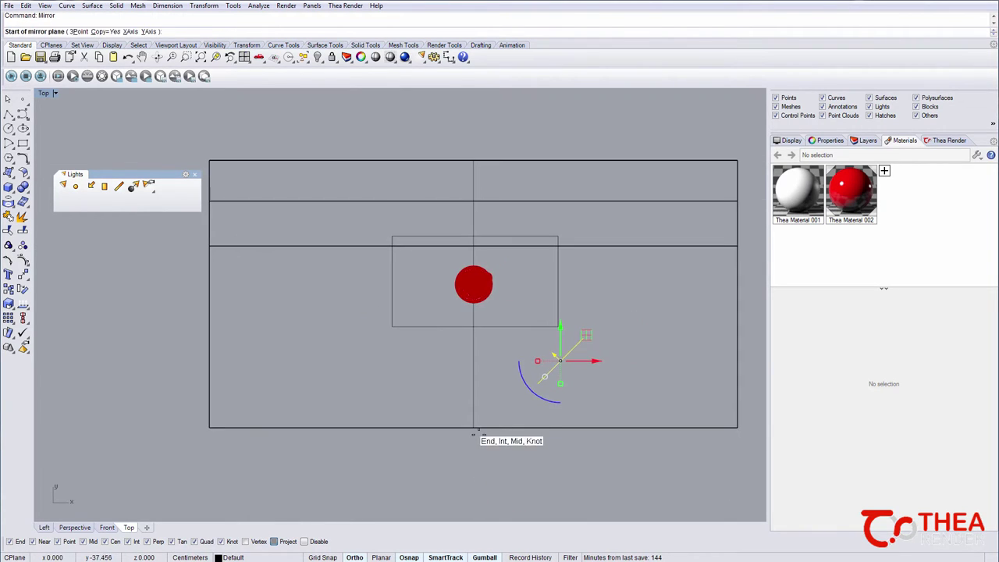
click(473, 428)
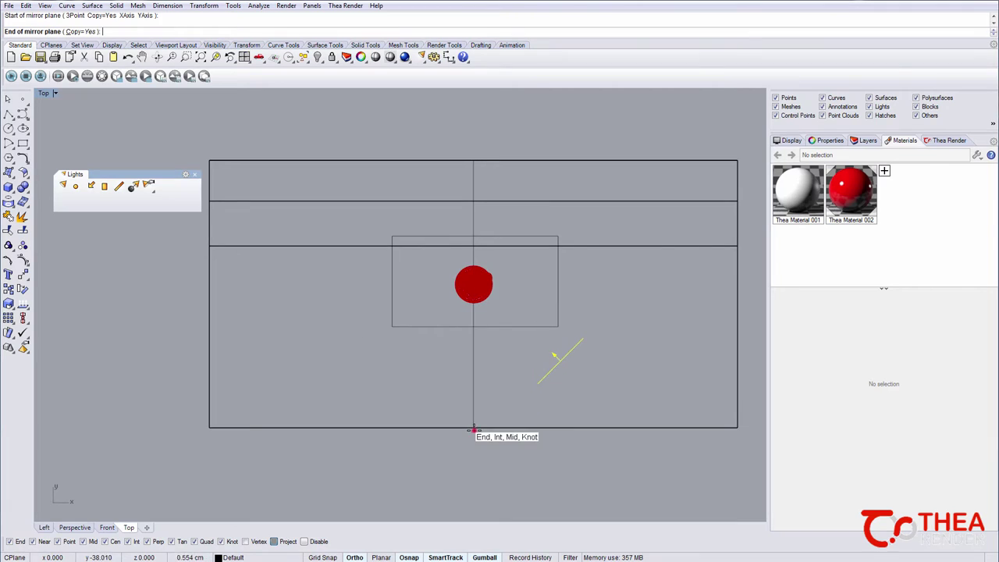
click(466, 506)
click(398, 348)
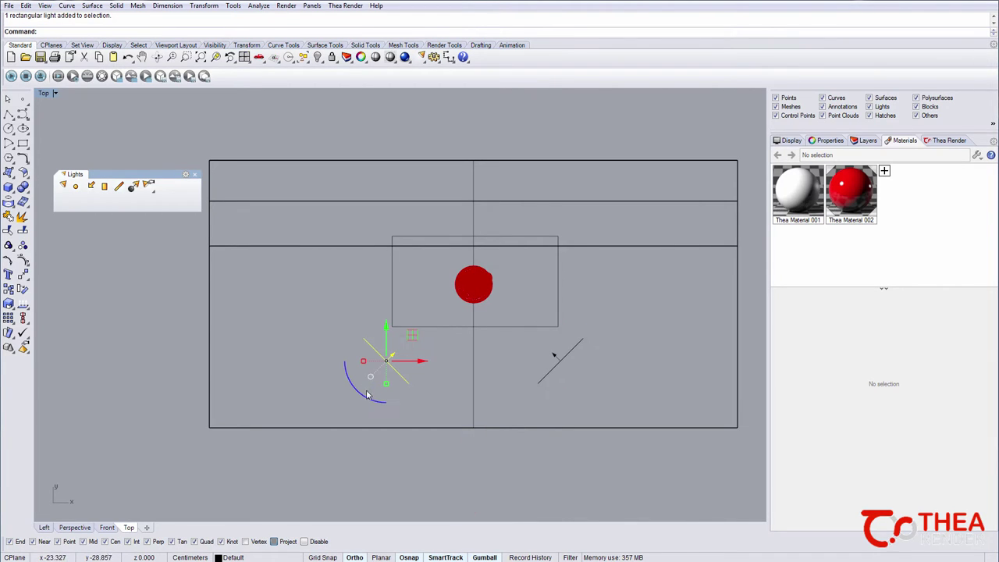
click(365, 394)
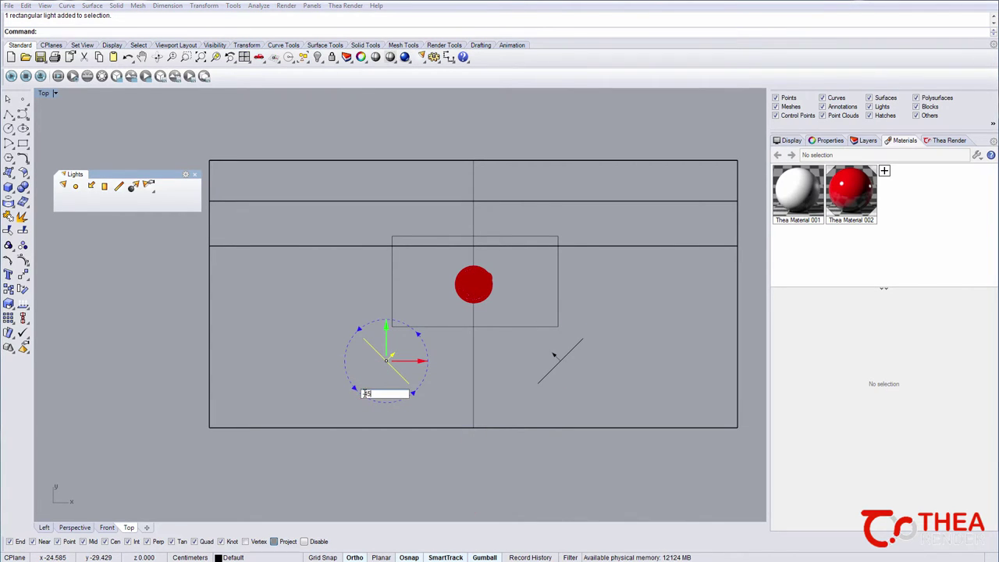
text(45)
key(Return)
drag(419, 336, 397, 265)
- View the three-light studio setup in Perspective with a slight orbit
click(324, 303)
click(75, 527)
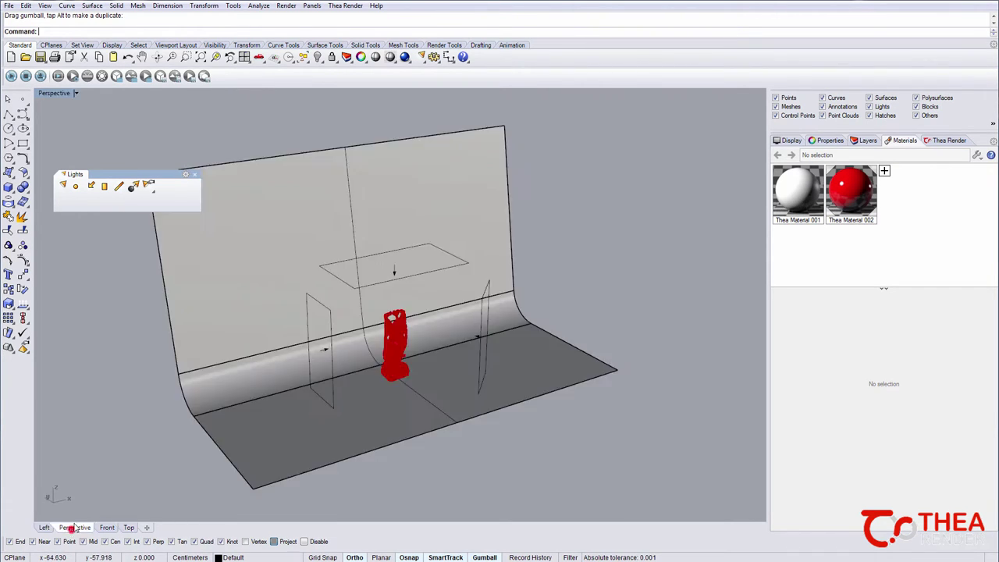
mouse_move(387, 401)
right_down()
mouse_move(370, 388)
mouse_move(370, 403)
right_up()
- Name the light right of the statue 'Main Light'
click(471, 304)
click(818, 141)
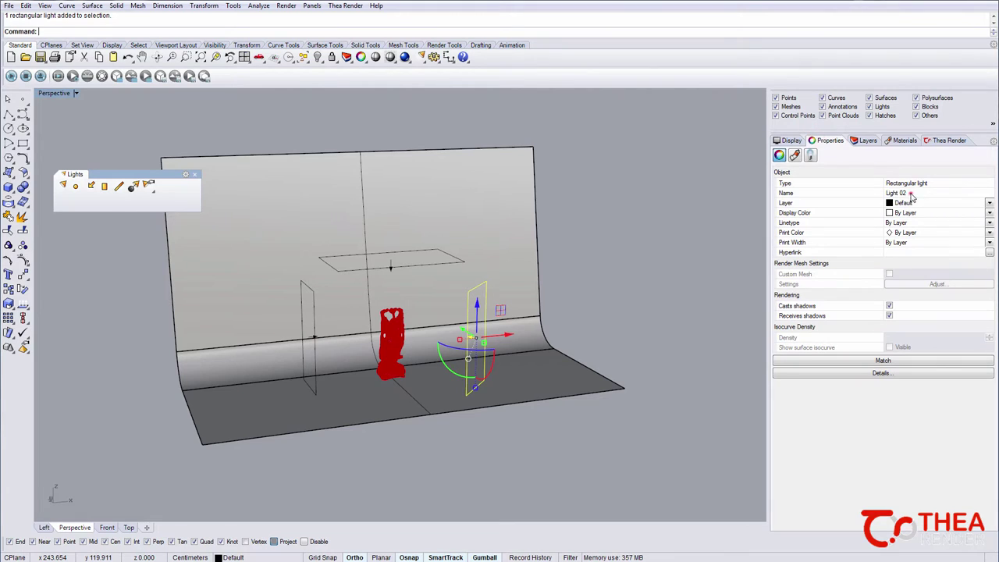
text(Main)
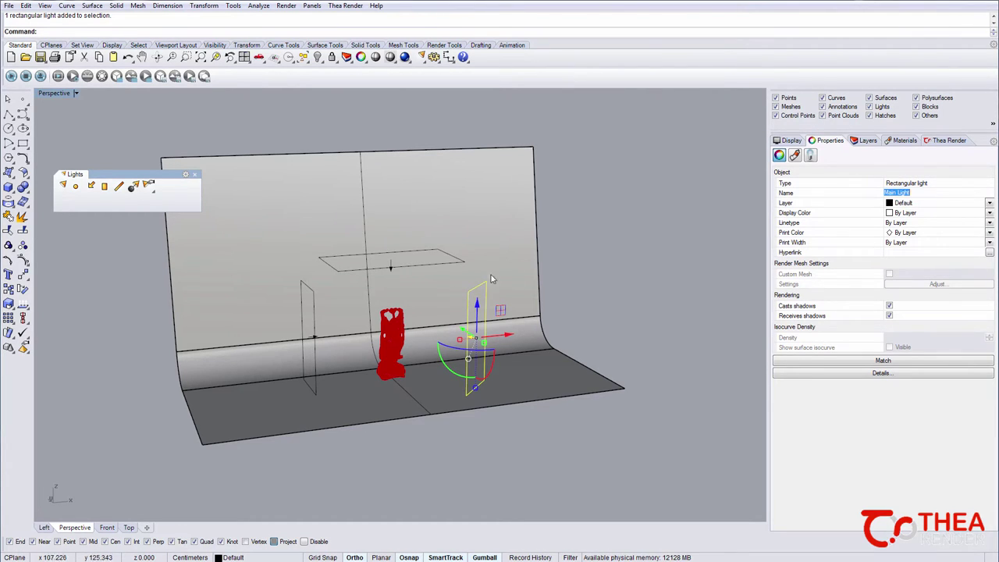
- Rename the overhead light 'Overall Light'
click(457, 260)
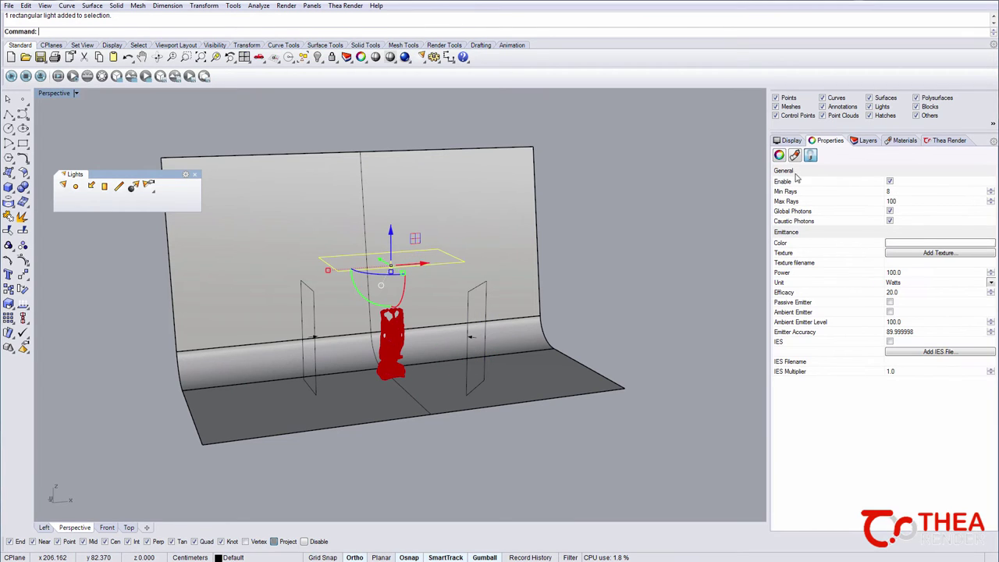
click(779, 156)
click(905, 193)
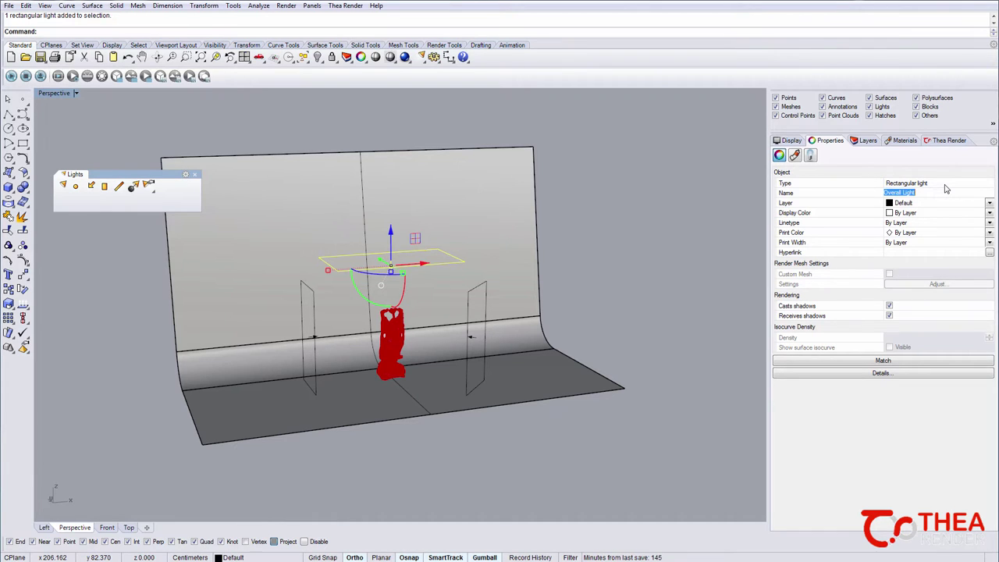
- Rename the light on the statue's left 'Secondary Light'
click(310, 335)
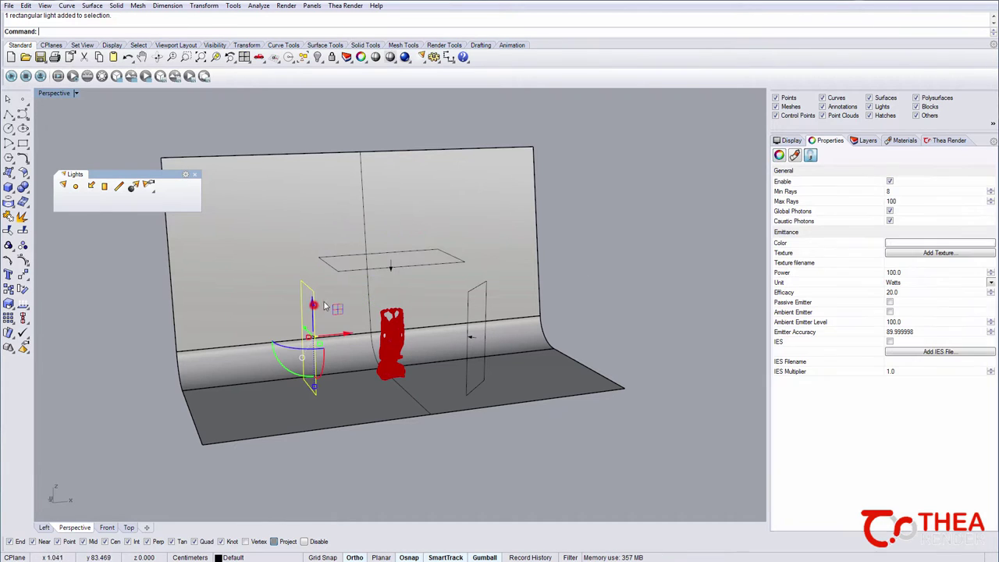
click(779, 155)
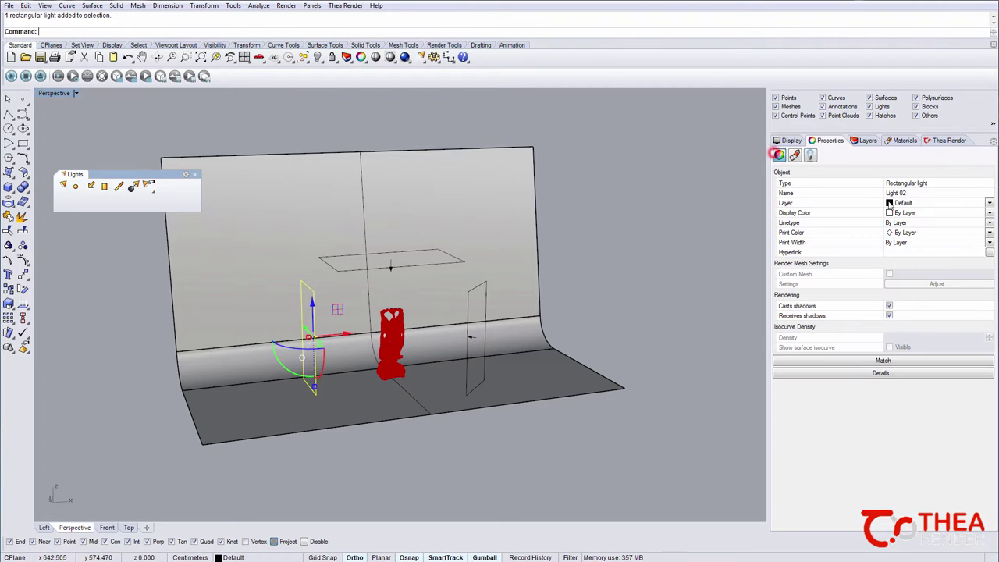
click(907, 194)
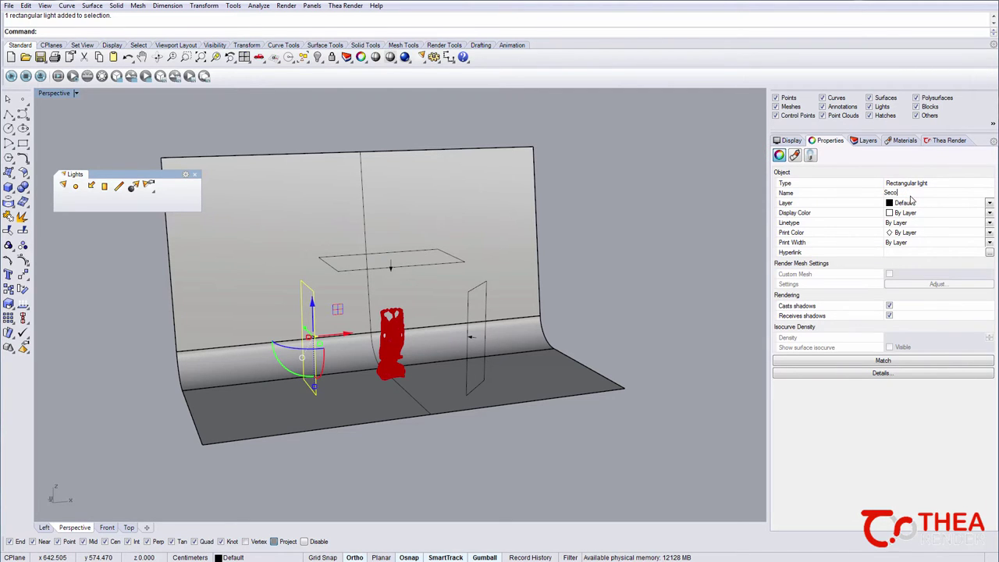
text(Secondary Light)
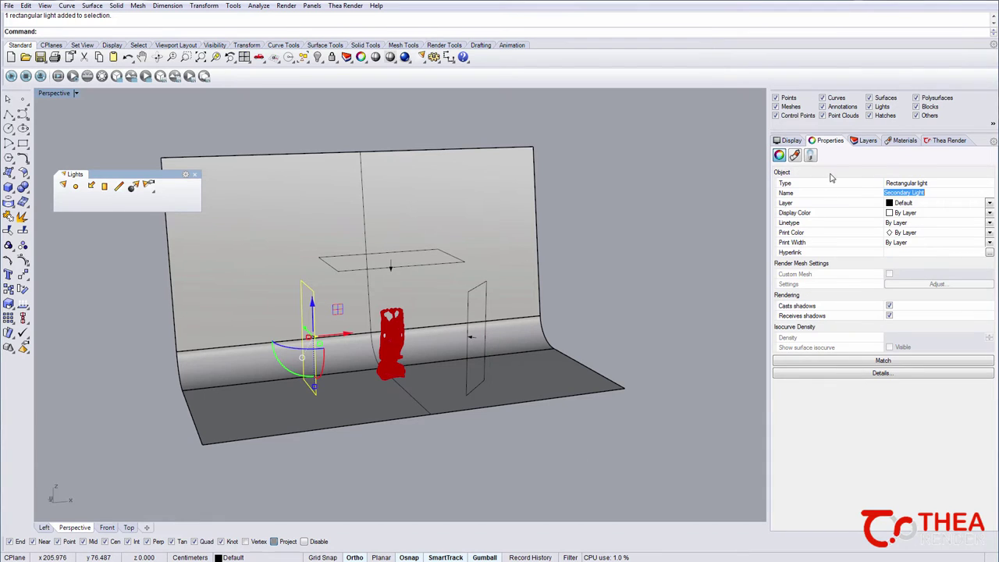
- Show the Thea light emission settings, select the main light, and open the Thea Darkroom
click(812, 155)
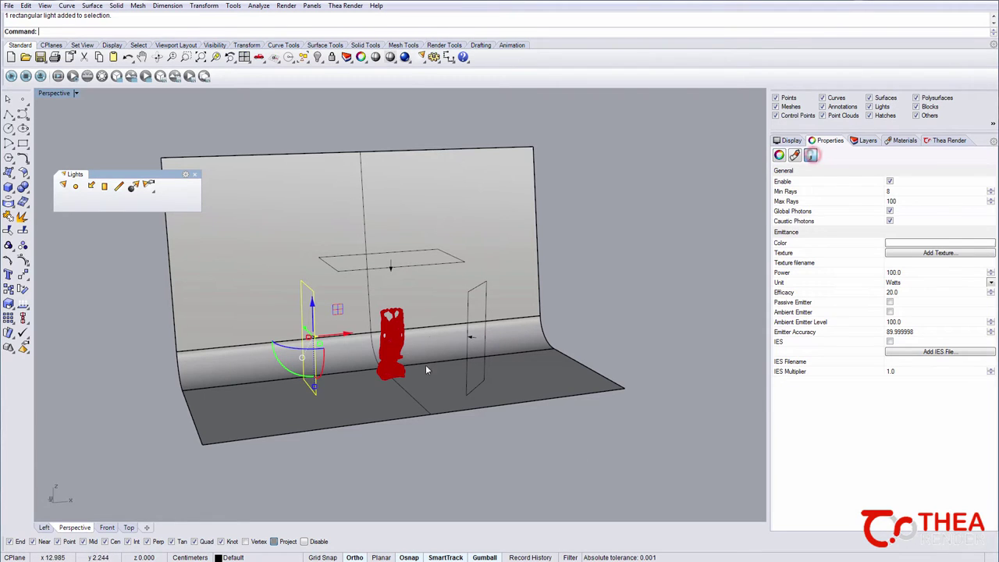
click(422, 268)
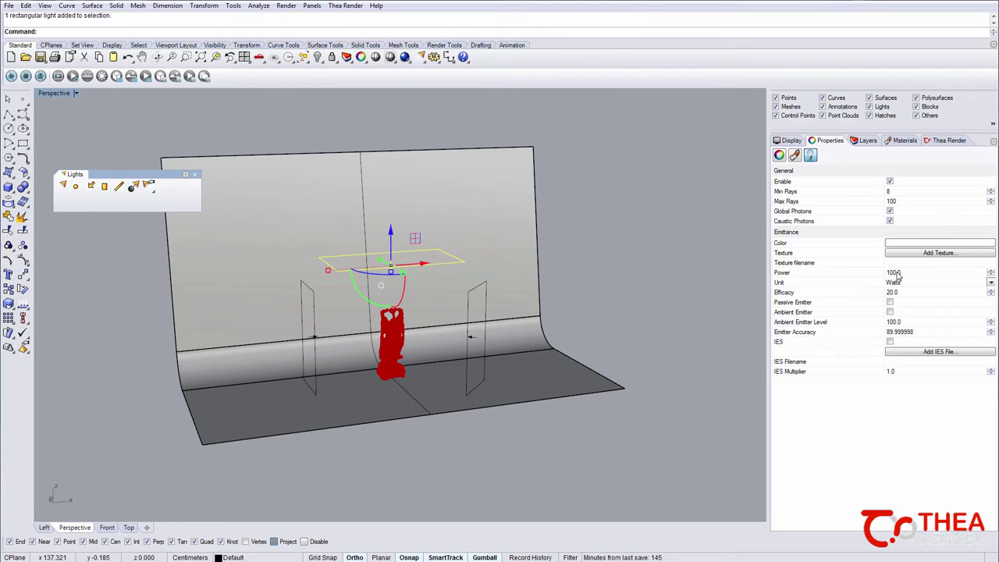
click(470, 303)
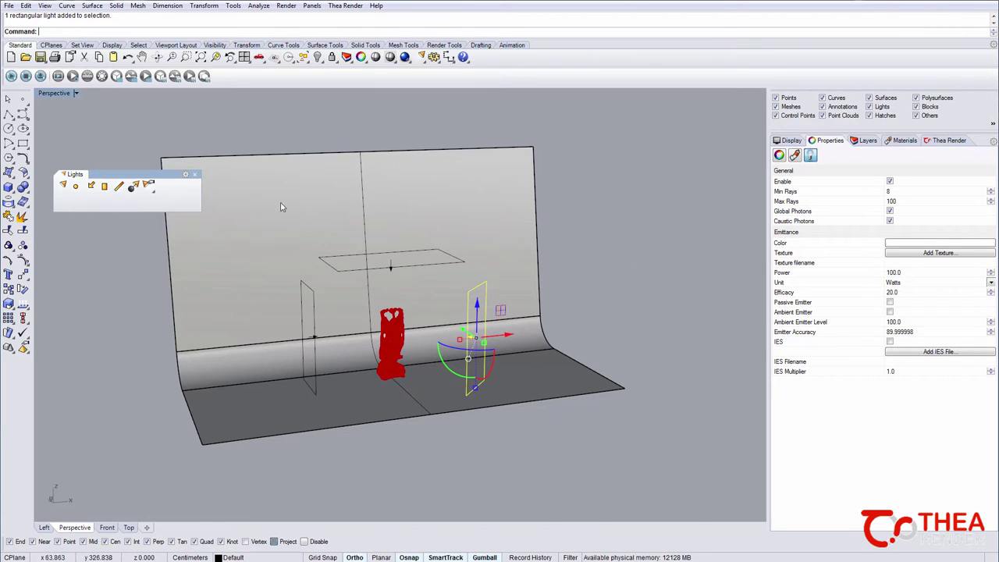
click(58, 76)
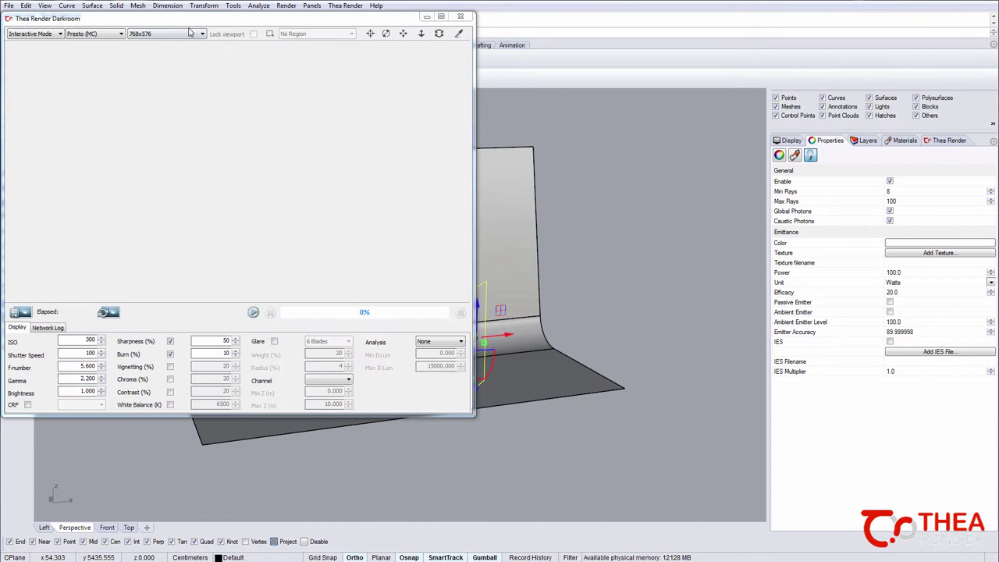
- Start the interactive Darkroom render of the scene
drag(187, 26, 229, 70)
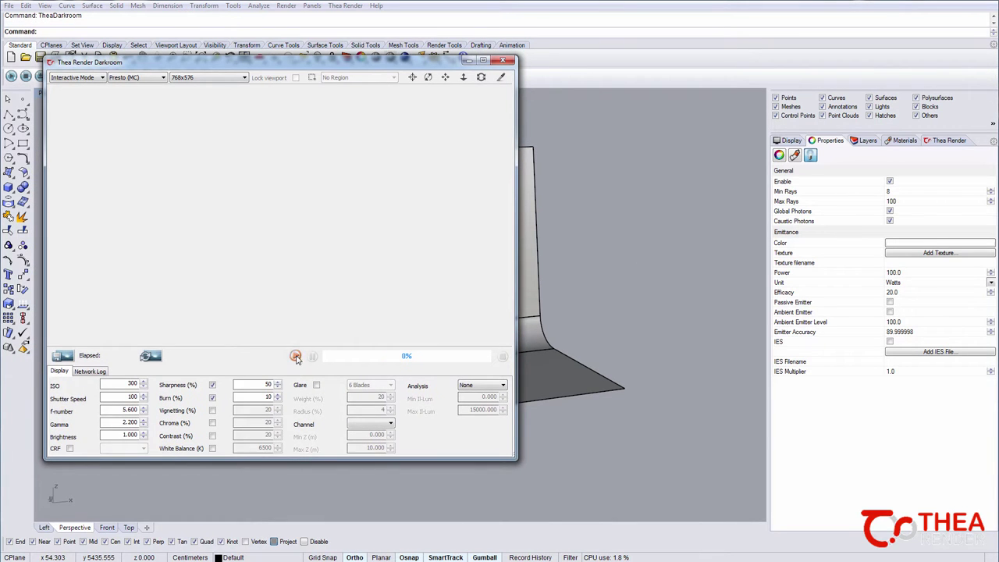
click(296, 356)
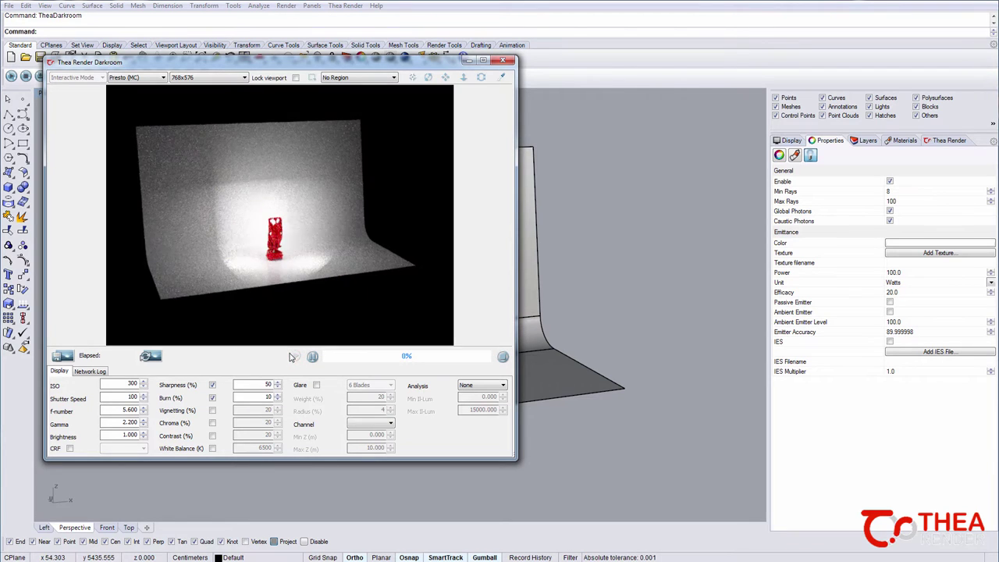
drag(248, 68, 256, 115)
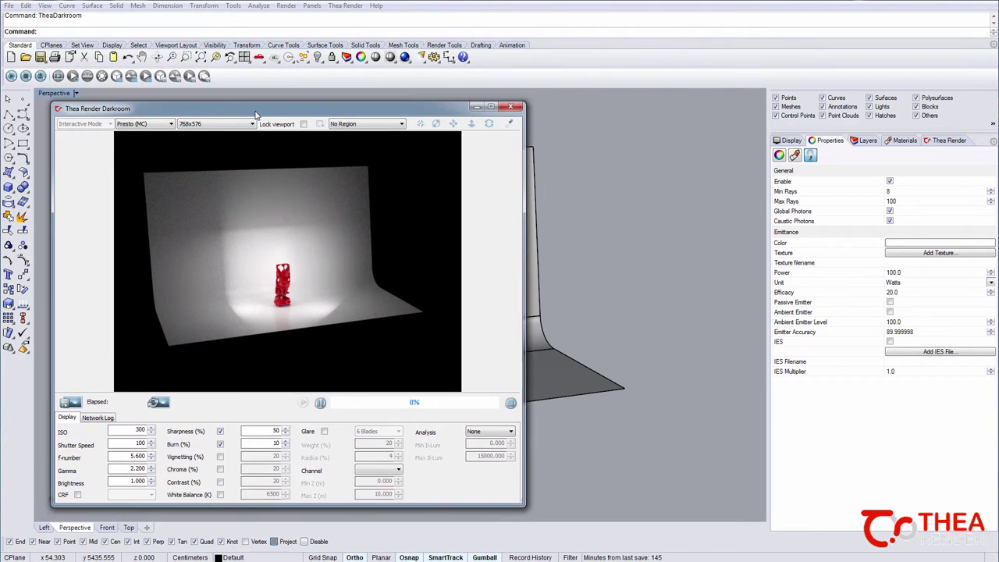
- Set the main light to 200 W power and a pale blue colour
click(906, 273)
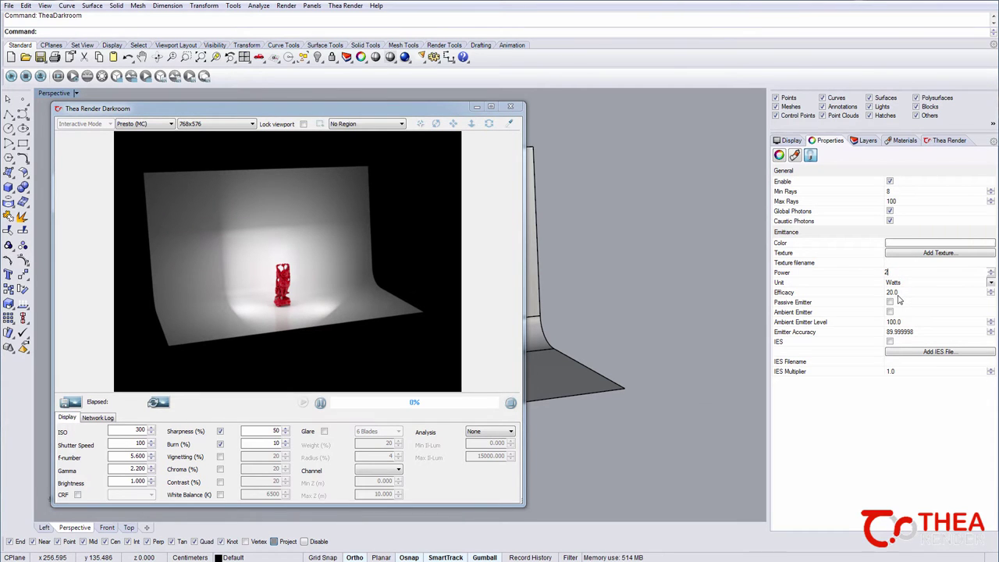
click(915, 243)
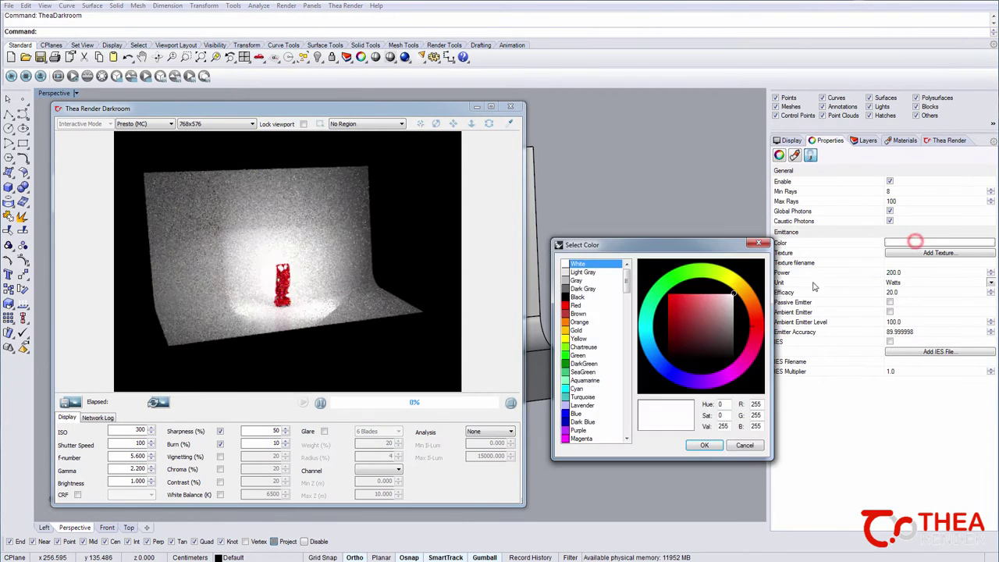
click(647, 327)
click(727, 298)
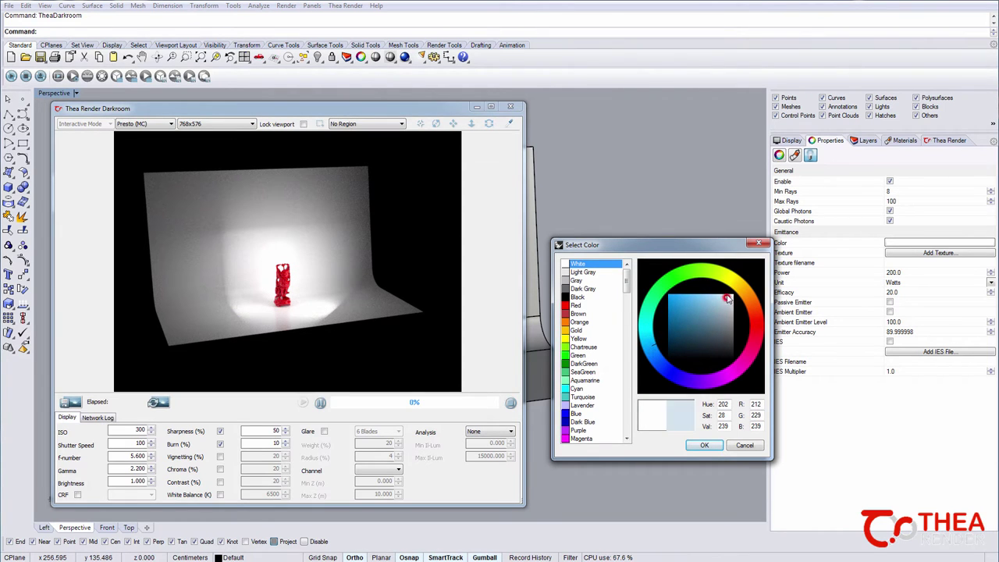
drag(727, 298, 727, 294)
click(705, 446)
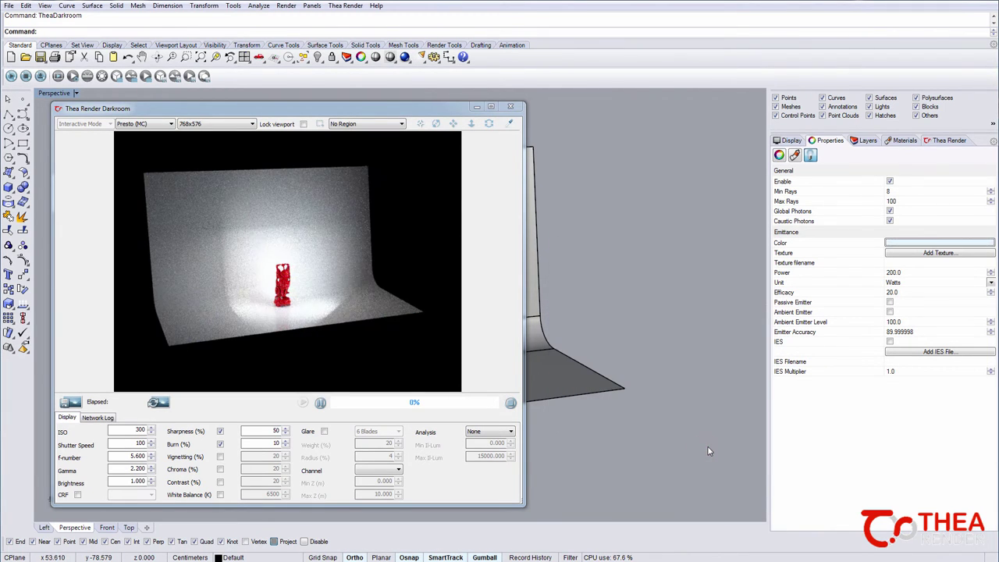
drag(422, 108, 760, 99)
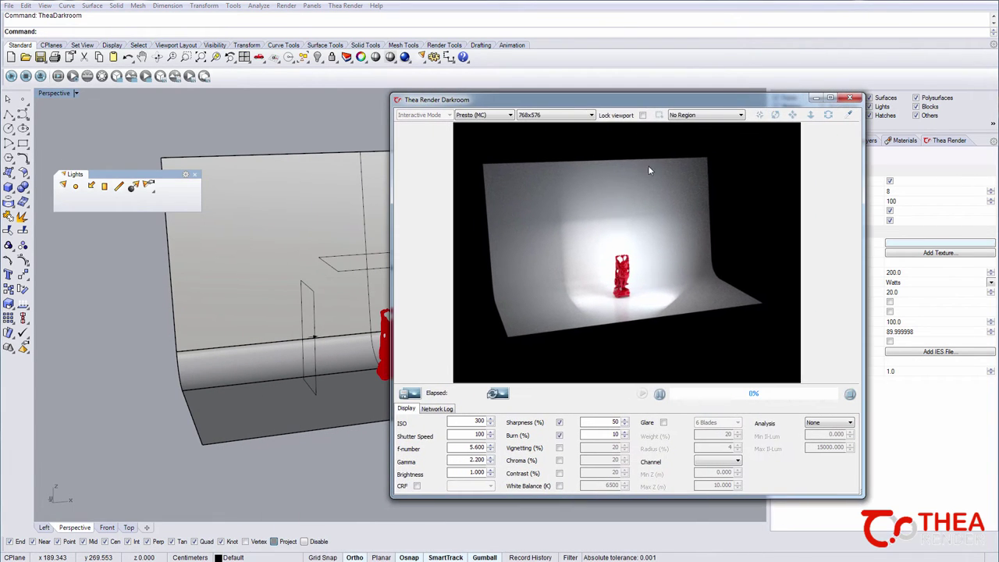
- Select the left light, lower its power to 50 W and tint it pale yellow
click(315, 303)
drag(654, 105, 347, 99)
double_click(918, 272)
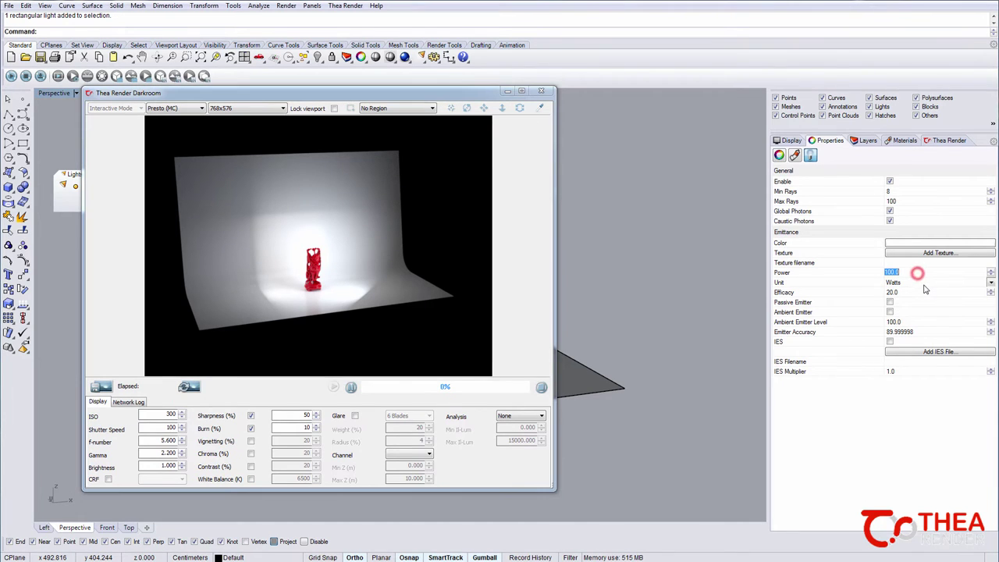
text(50)
key(Return)
click(901, 244)
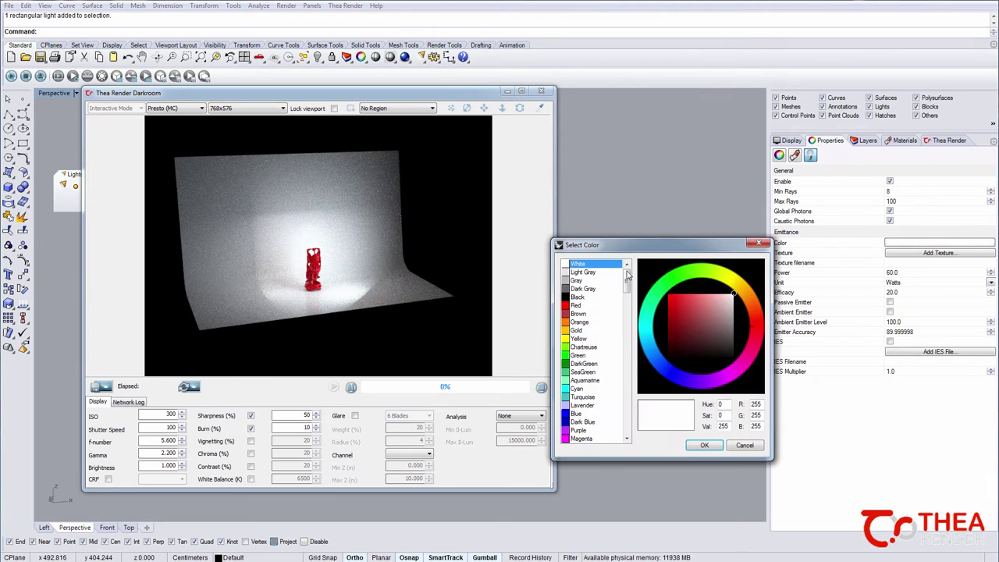
click(731, 283)
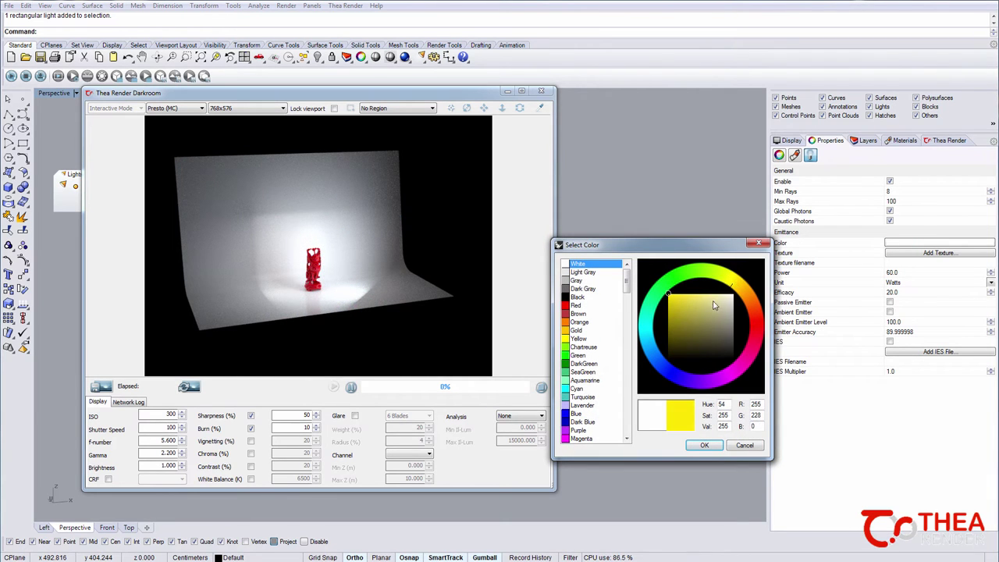
click(714, 302)
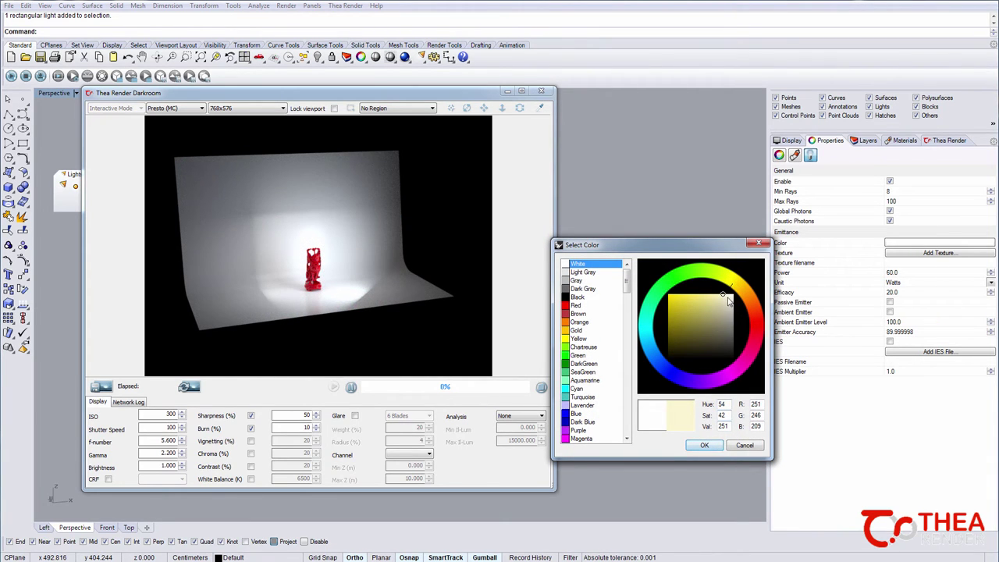
click(704, 446)
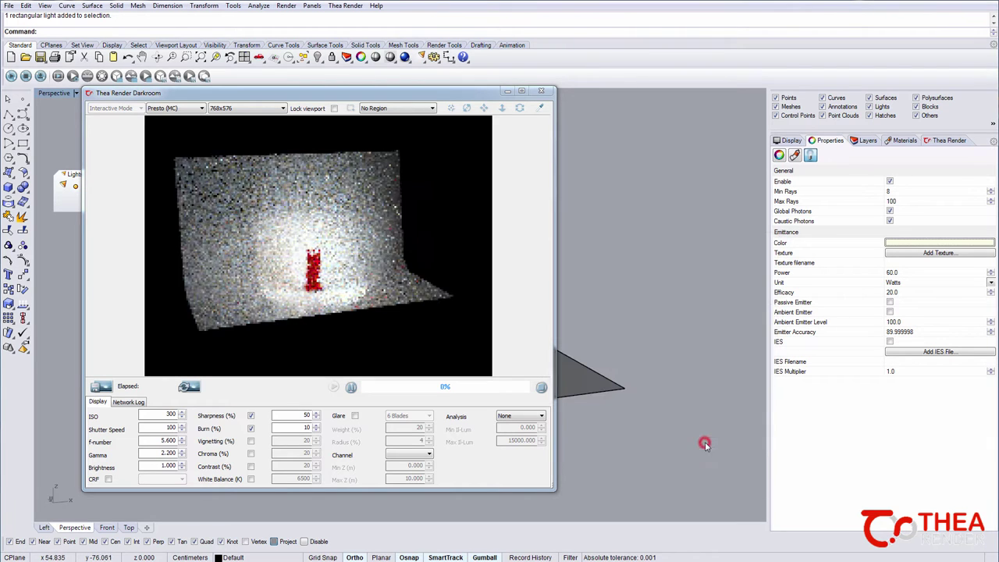
- Close the Darkroom render preview and select the statue mesh
drag(466, 97, 683, 97)
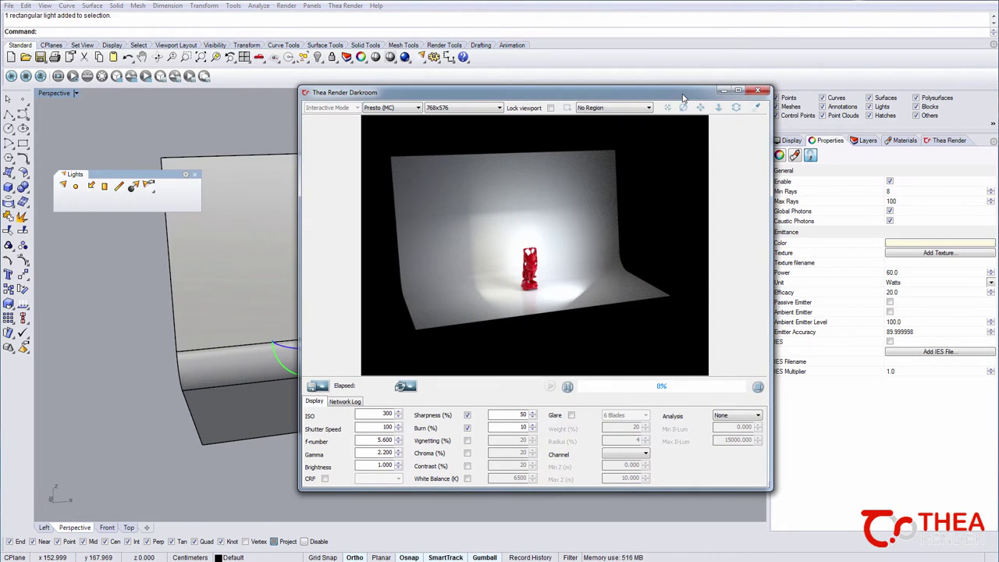
click(763, 93)
click(353, 461)
click(402, 324)
- Zoom to the selected statue, start Thea's live viewport render, and close the Lights toolbar
text(z)
key(Return)
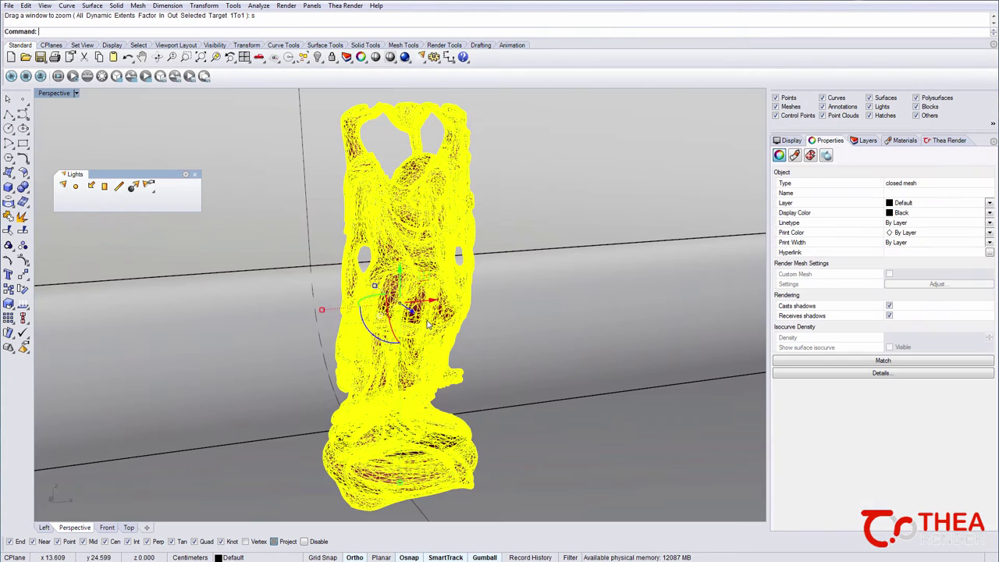
text(s)
key(Return)
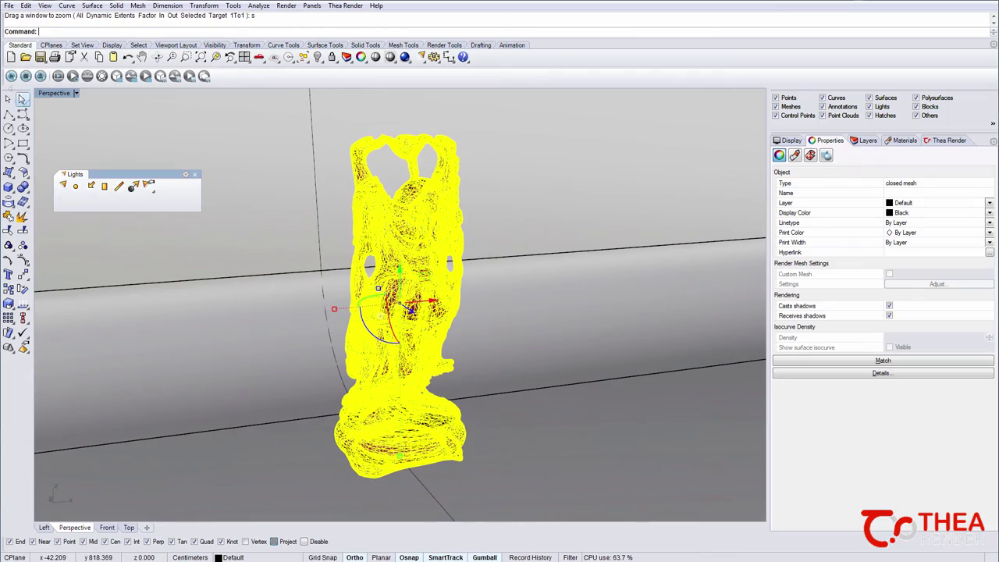
click(10, 76)
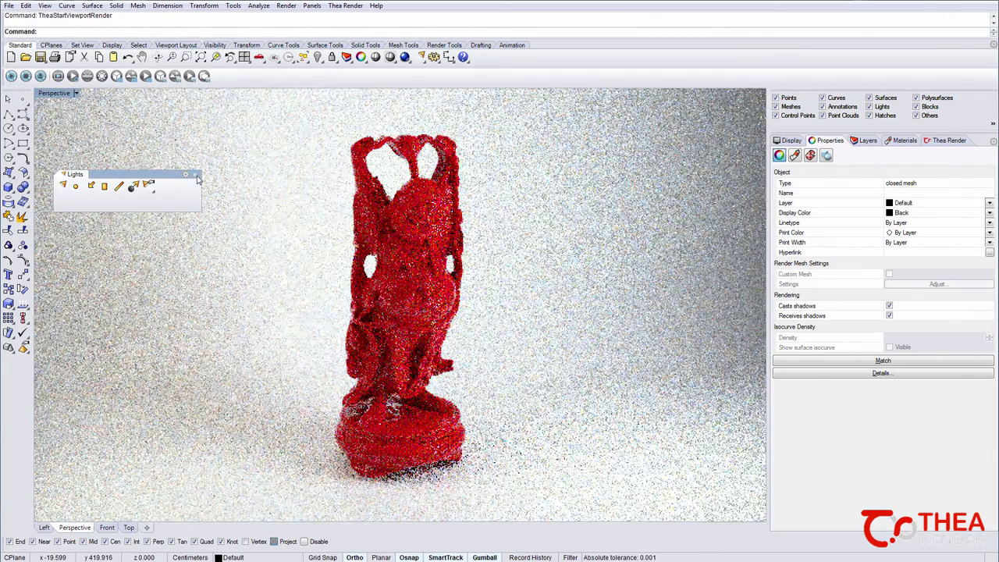
click(194, 174)
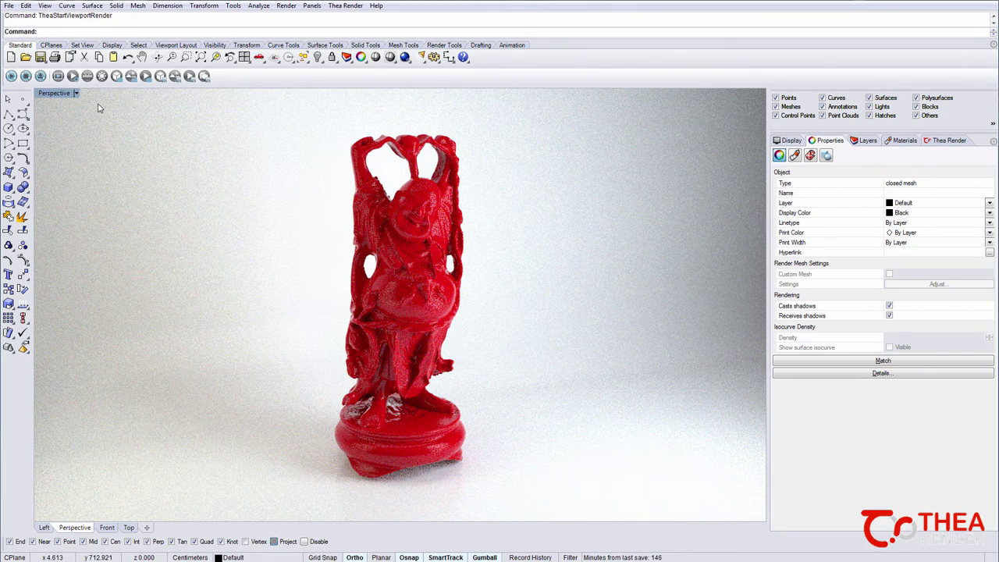
- Show the scene lights list and toggle the Secondary Light, orbiting to face the statue
click(101, 76)
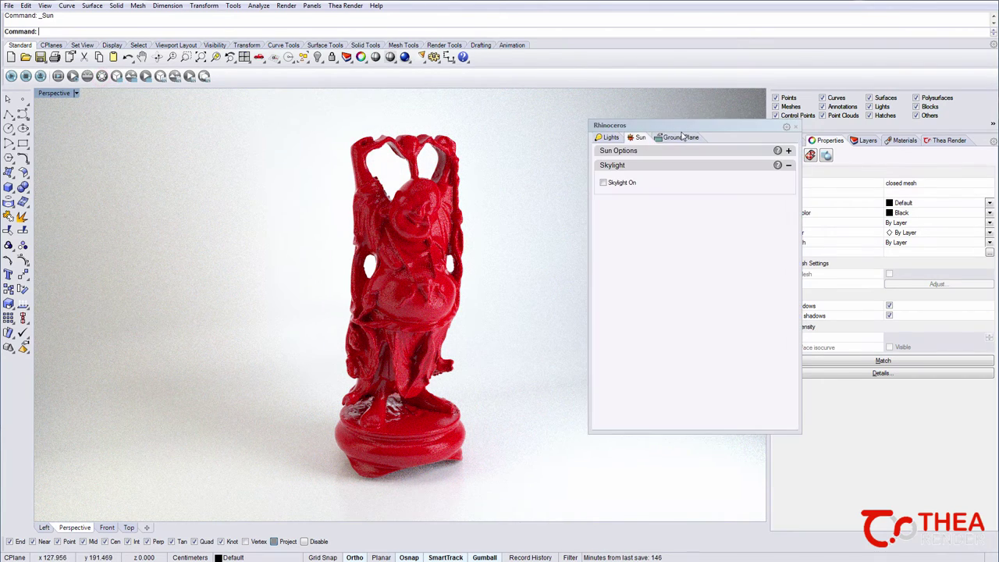
drag(654, 124, 190, 113)
click(92, 126)
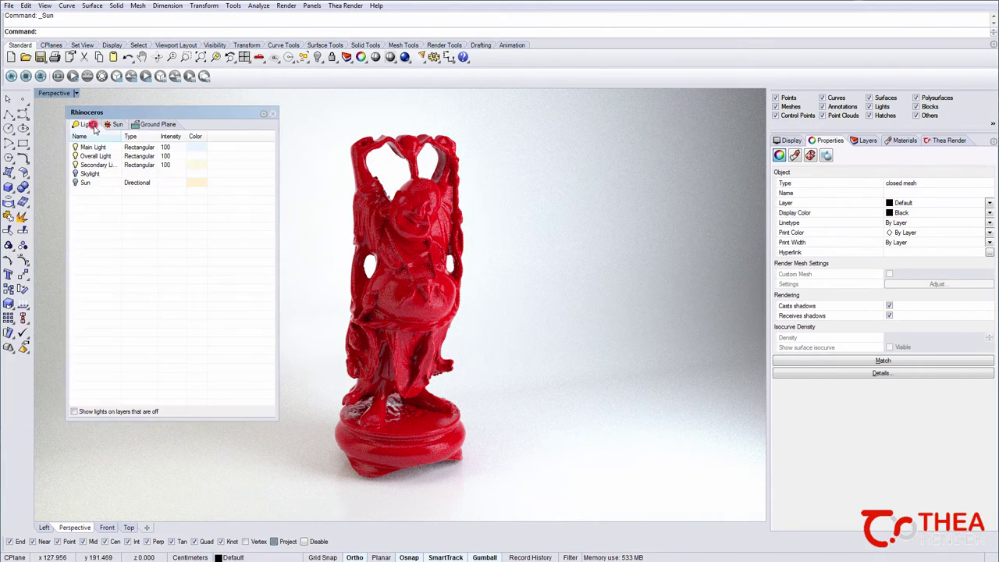
click(76, 165)
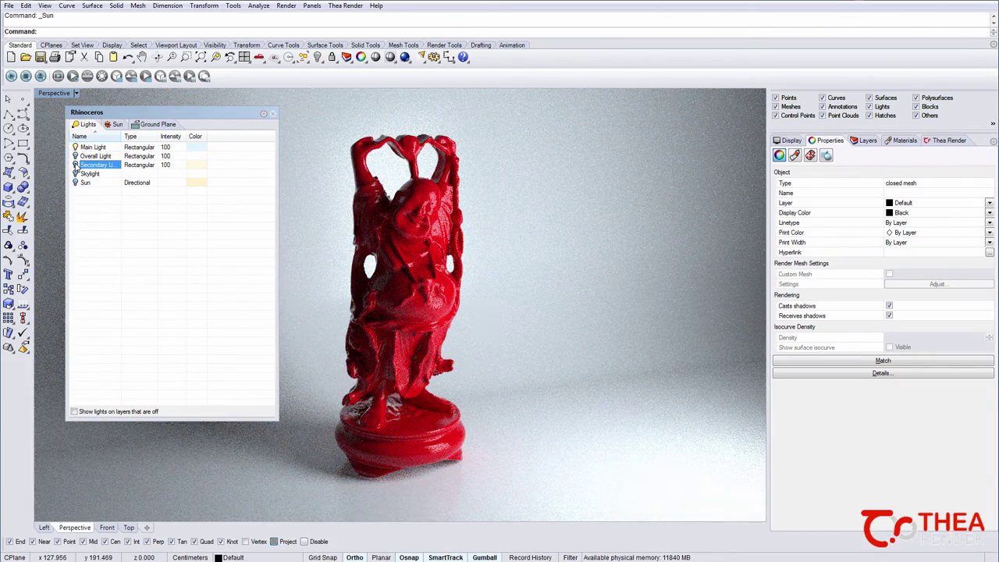
mouse_move(373, 248)
right_down()
mouse_move(390, 238)
mouse_move(384, 254)
right_up()
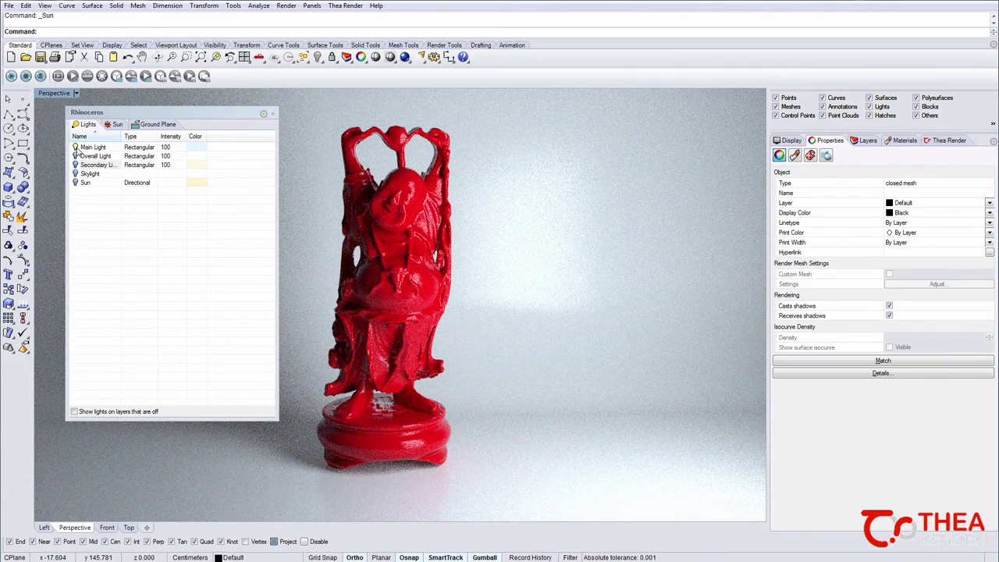
- Test the Main, Overall and Secondary lights, then leave all three on and close the panel
click(75, 147)
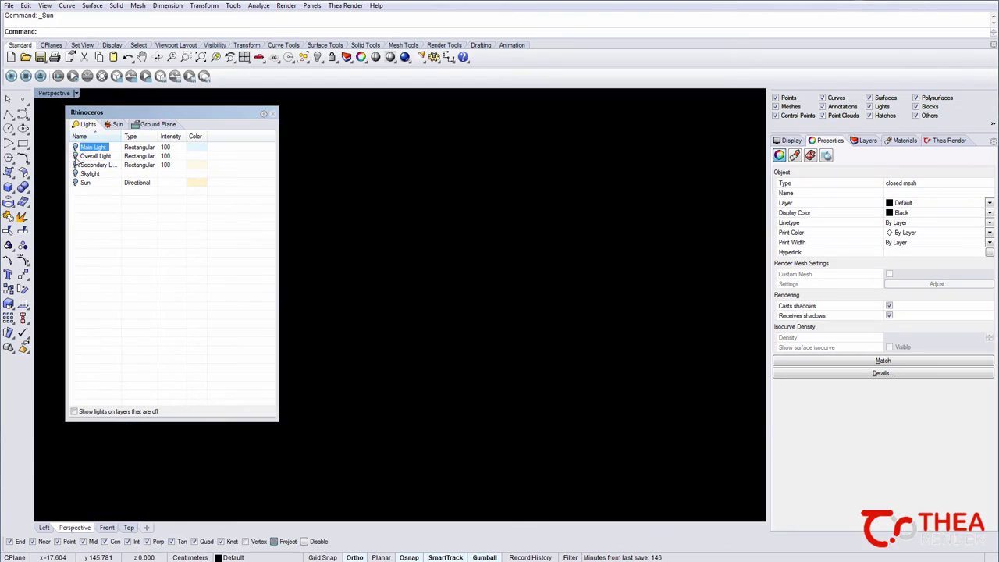
click(75, 156)
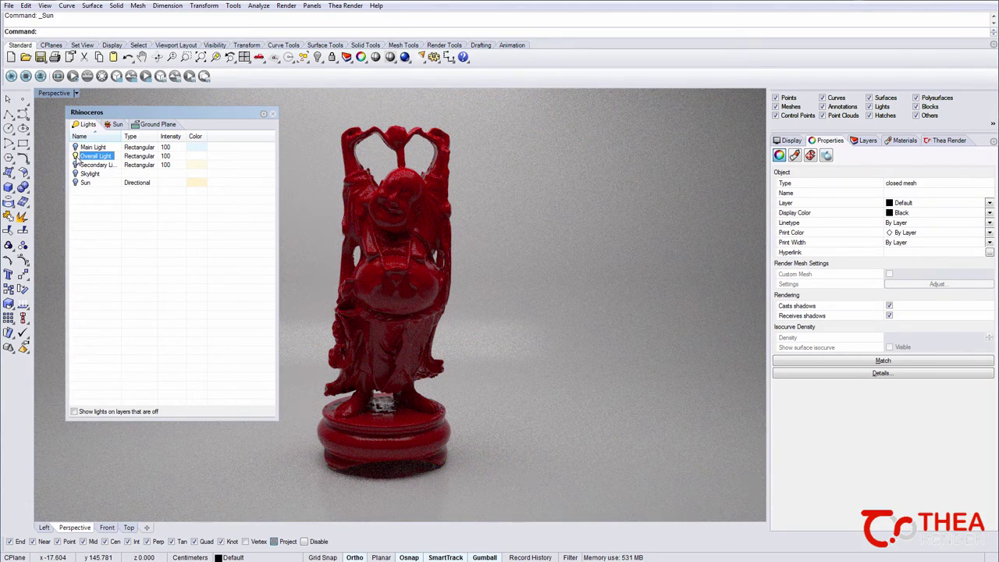
click(75, 165)
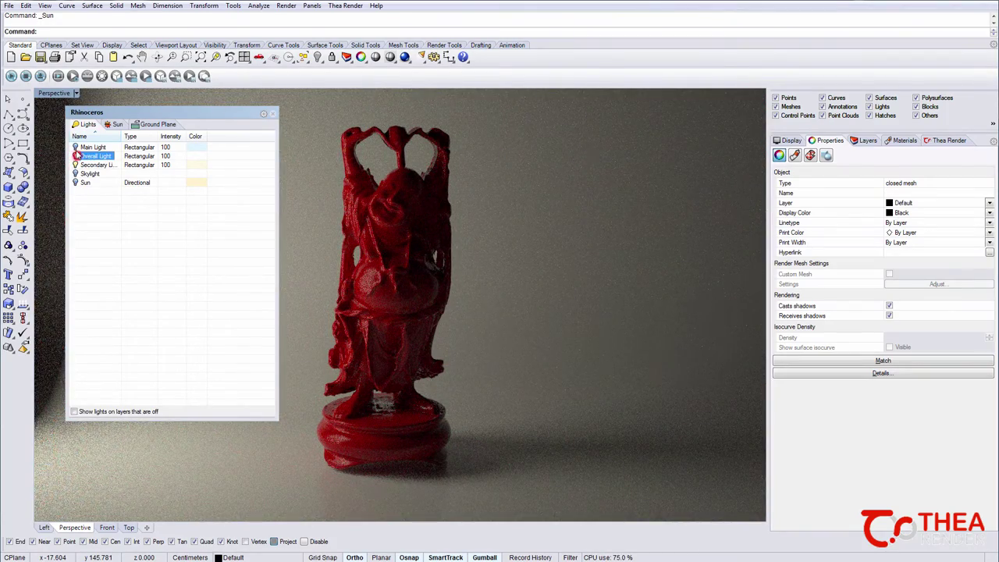
click(75, 157)
click(81, 148)
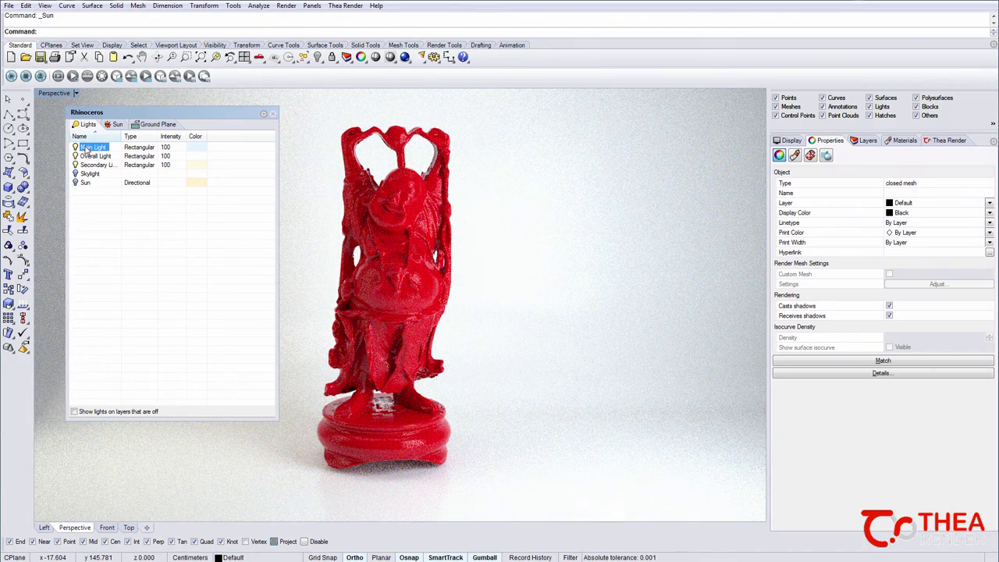
click(271, 116)
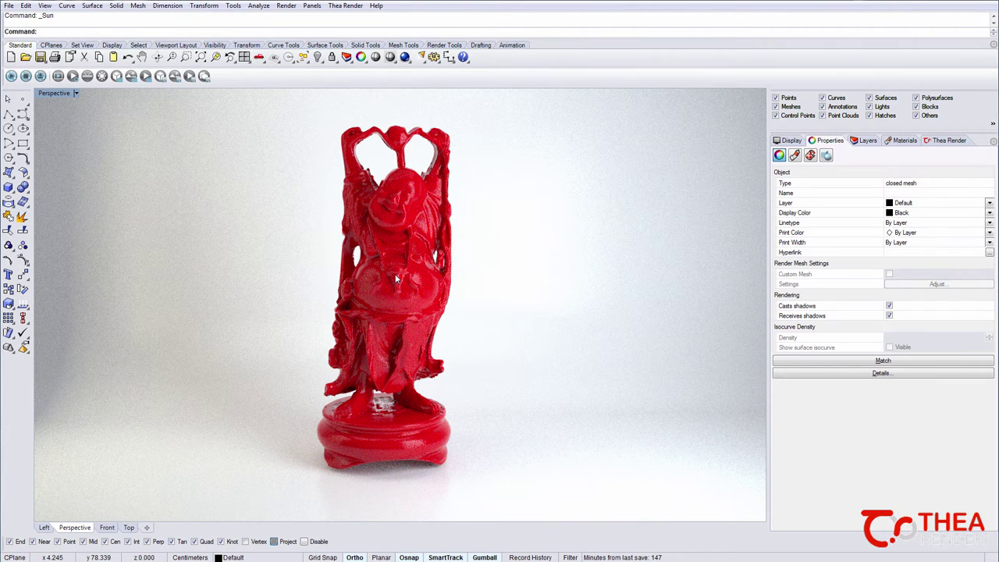
- Stop the live render, Alt-copy the statue twice in Top view, and maximize a tilted Perspective view
click(26, 76)
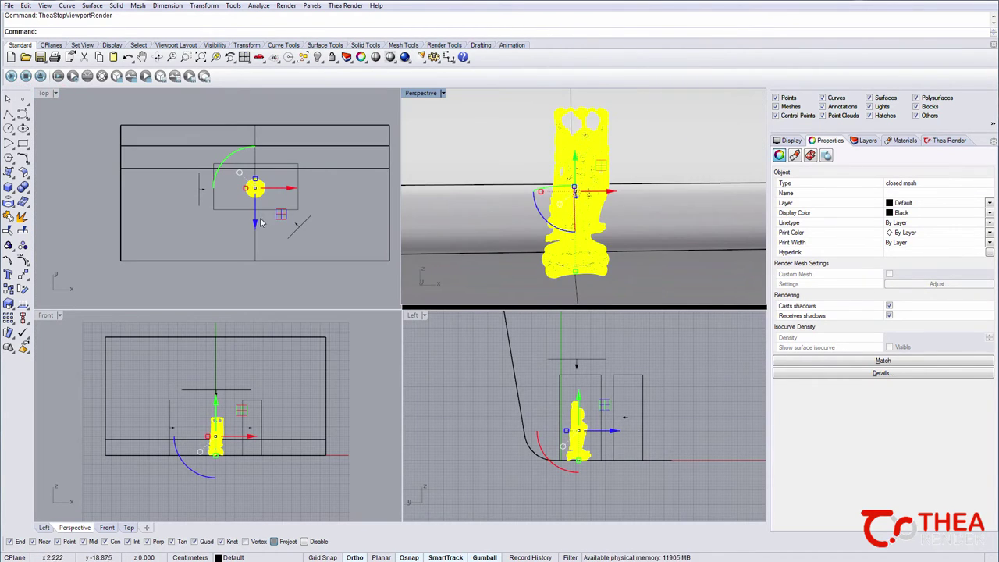
click(255, 222)
drag(256, 222, 256, 256)
drag(279, 218, 317, 189)
key(alt)
double_click(422, 93)
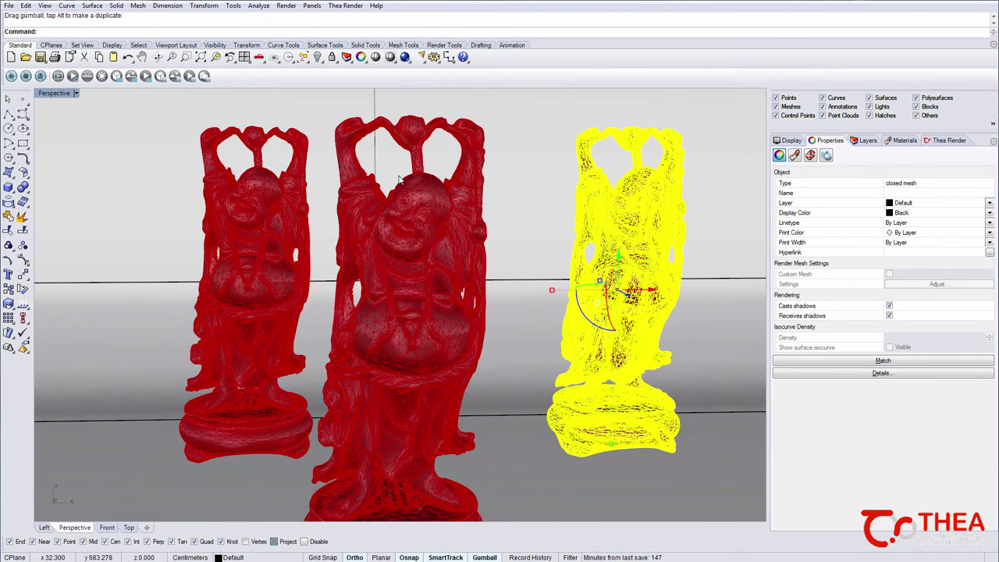
right_drag(409, 280, 411, 267)
- Render the three statues in the Thea Darkroom at Rhino viewport resolution
click(58, 78)
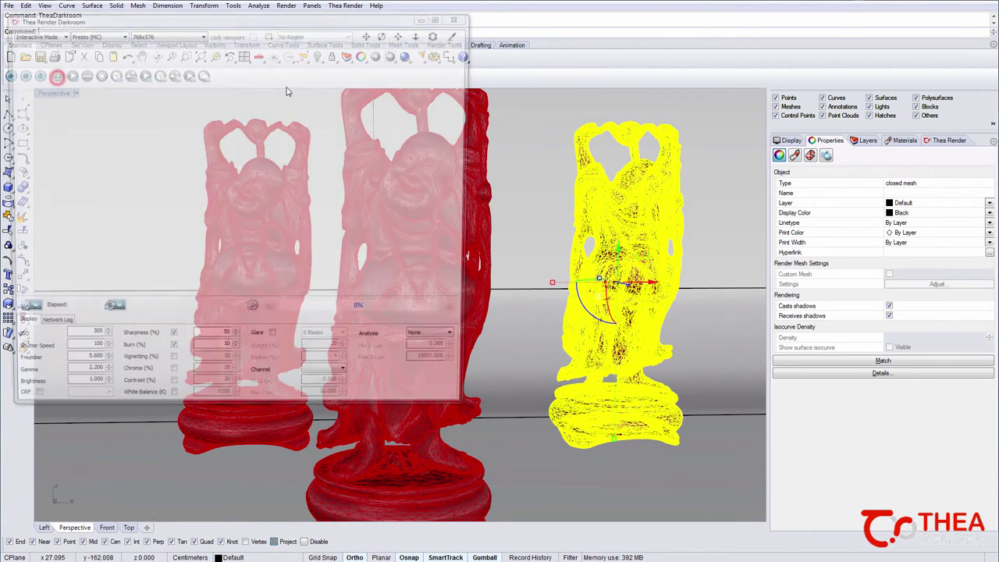
click(148, 35)
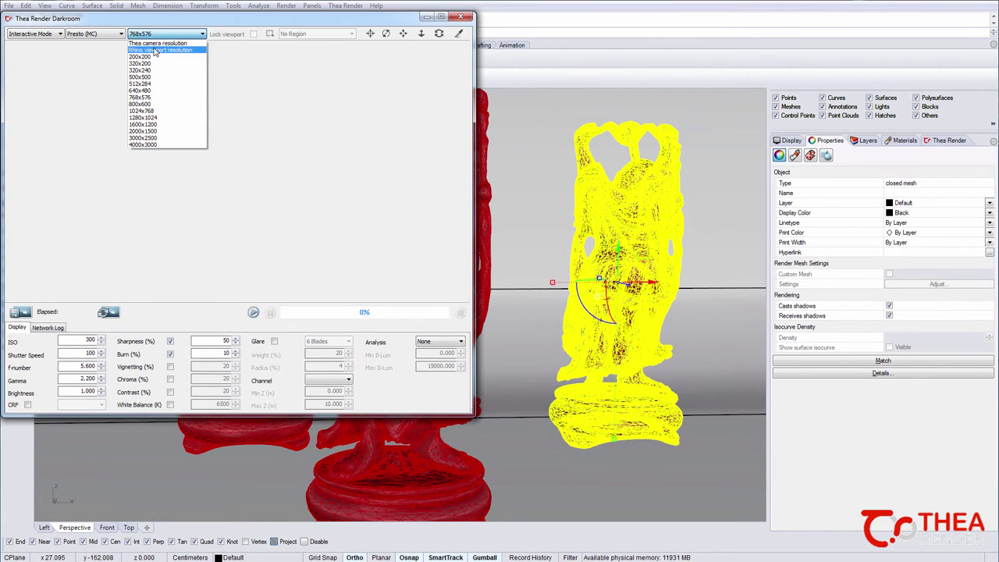
click(156, 50)
drag(135, 19, 202, 21)
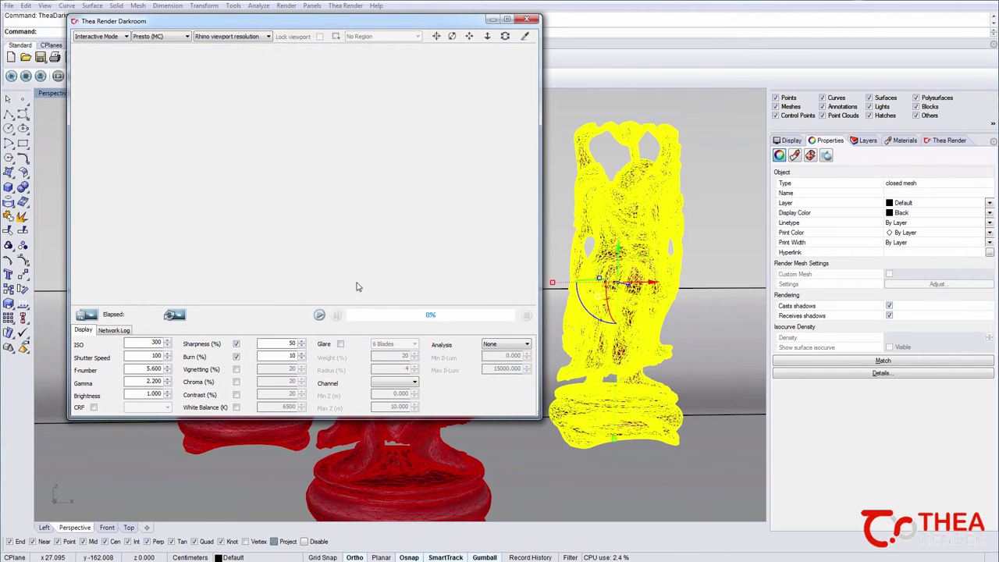
click(319, 313)
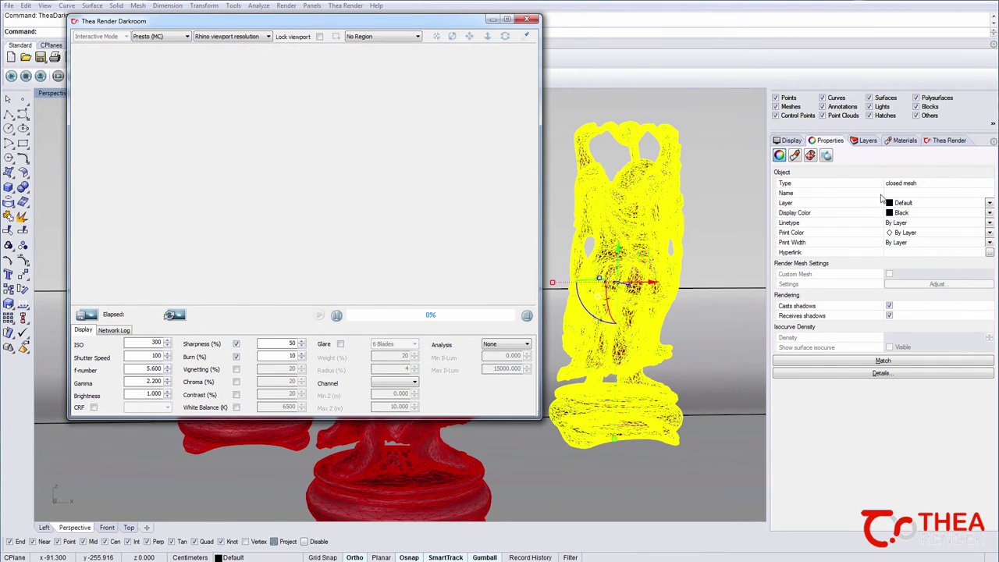
- Set the Thea camera f-number to 4.0 and pick focus on the middle statue
click(942, 142)
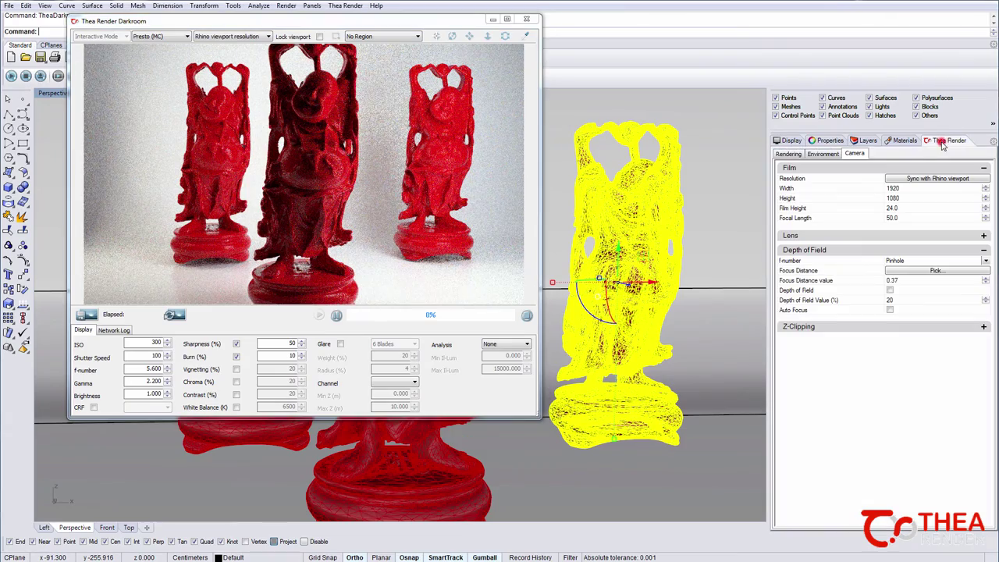
click(910, 260)
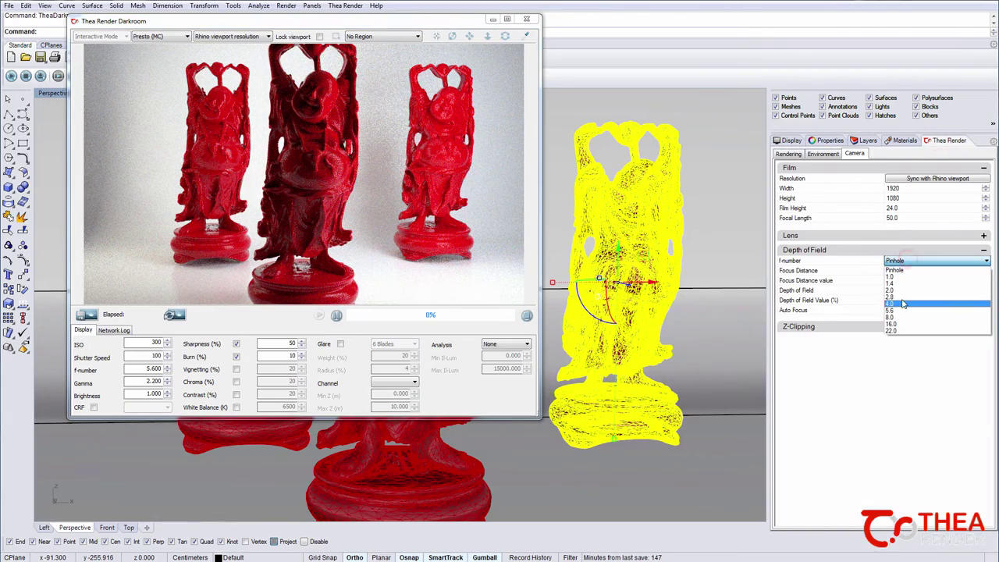
click(902, 304)
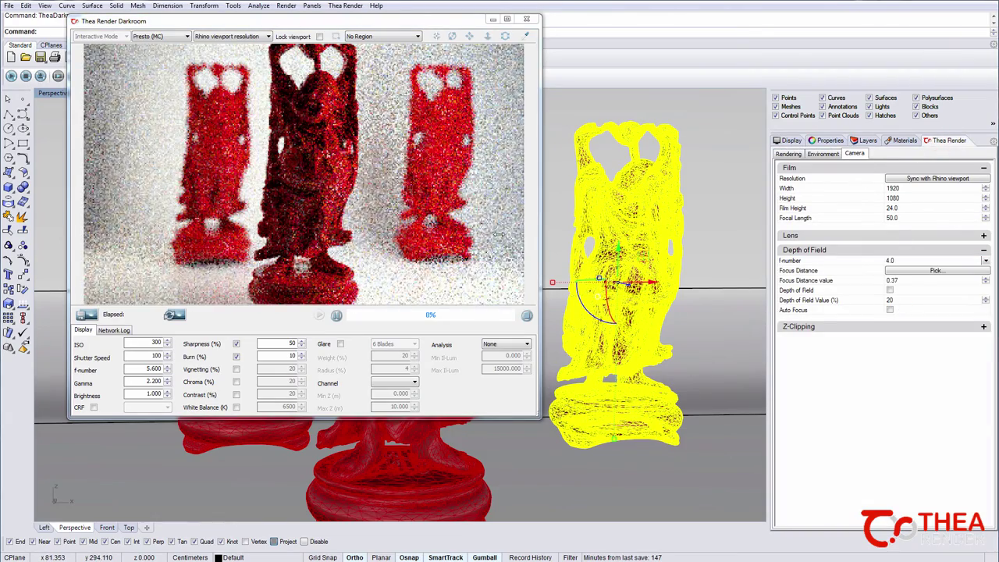
click(436, 36)
click(326, 103)
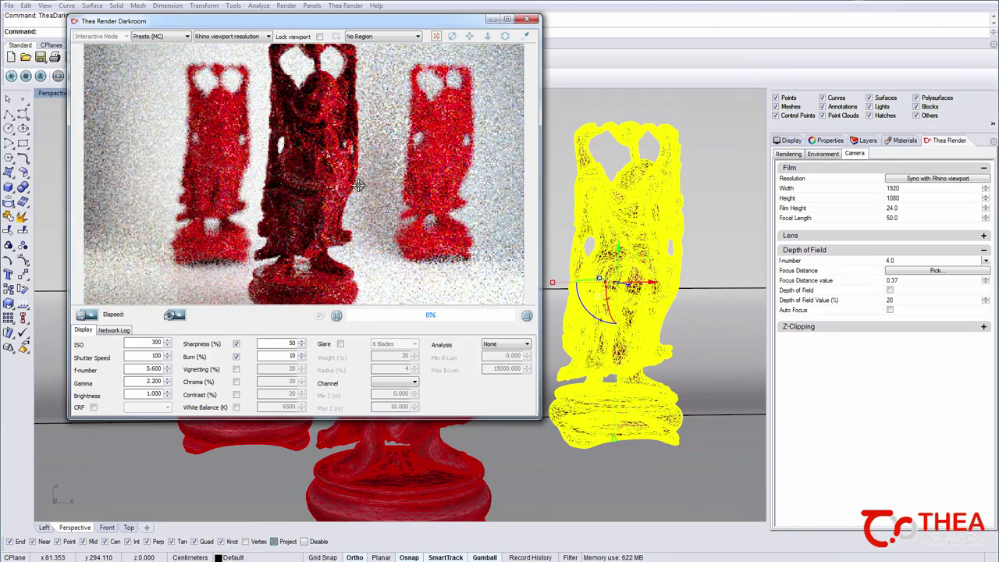